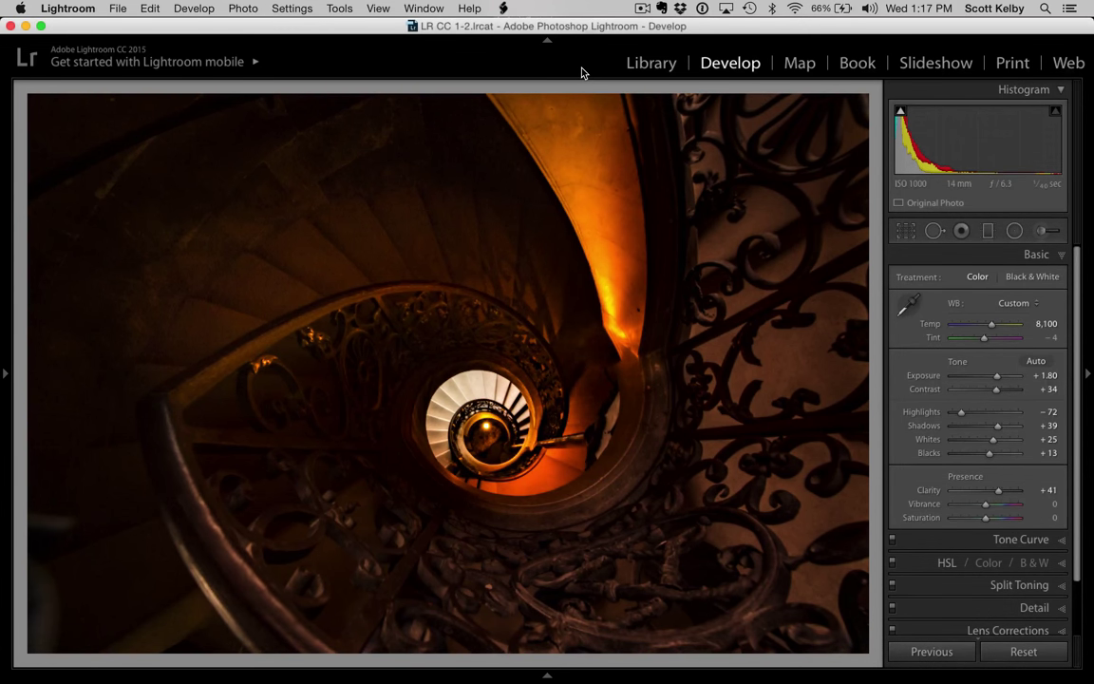
- Compare the photo with its unedited original, then reset all Basic adjustments to defaults
key("backslash")
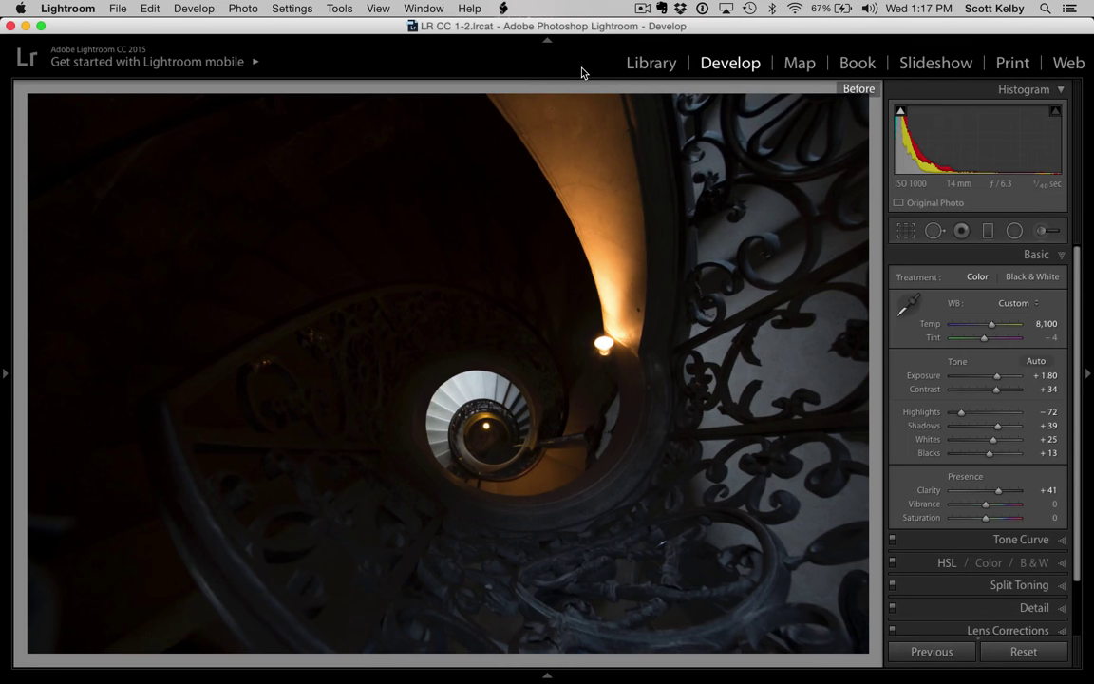
key("backslash")
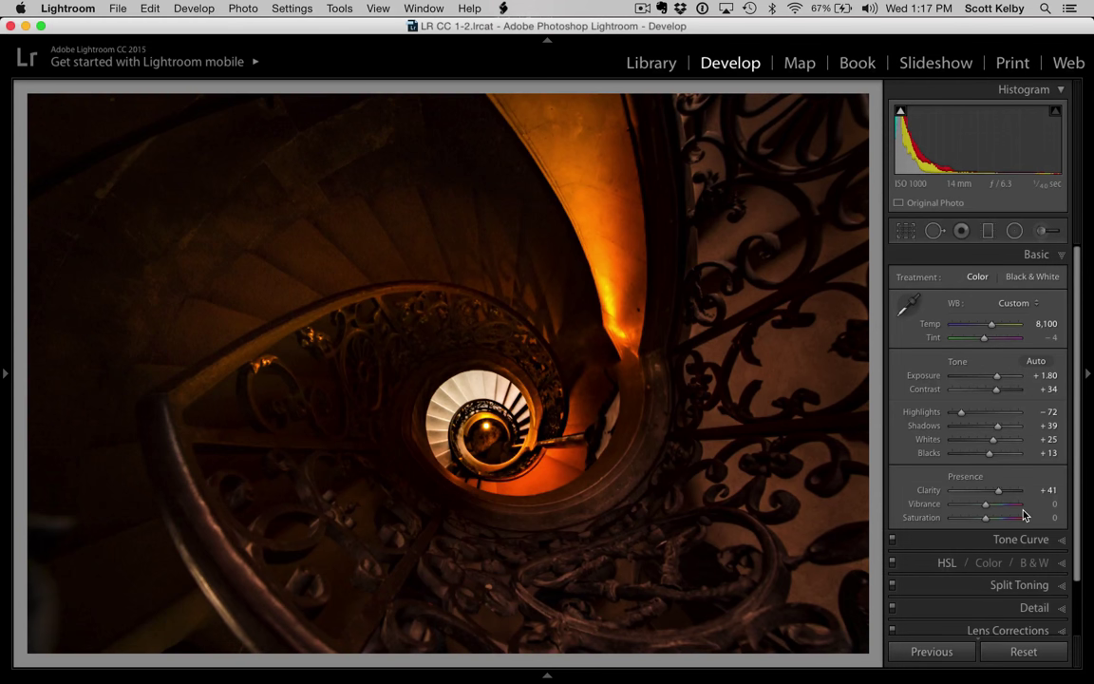
left_click(1023, 652)
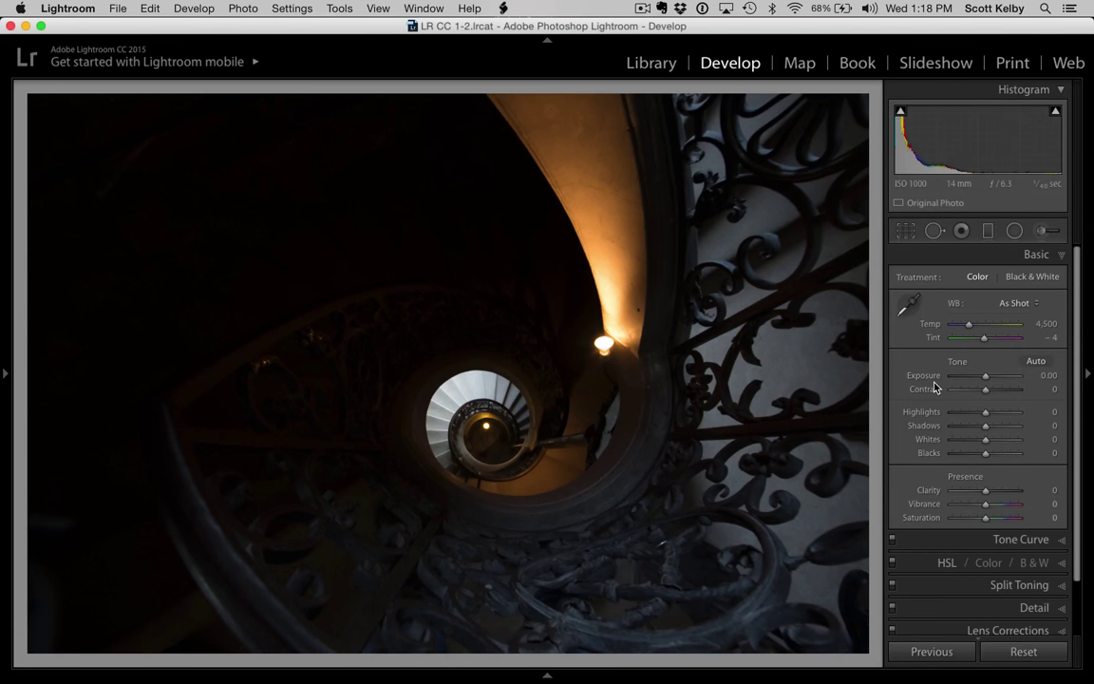
- Apply Auto tone, then set Shadows to +75 and Contrast to +51
left_click(1034, 363)
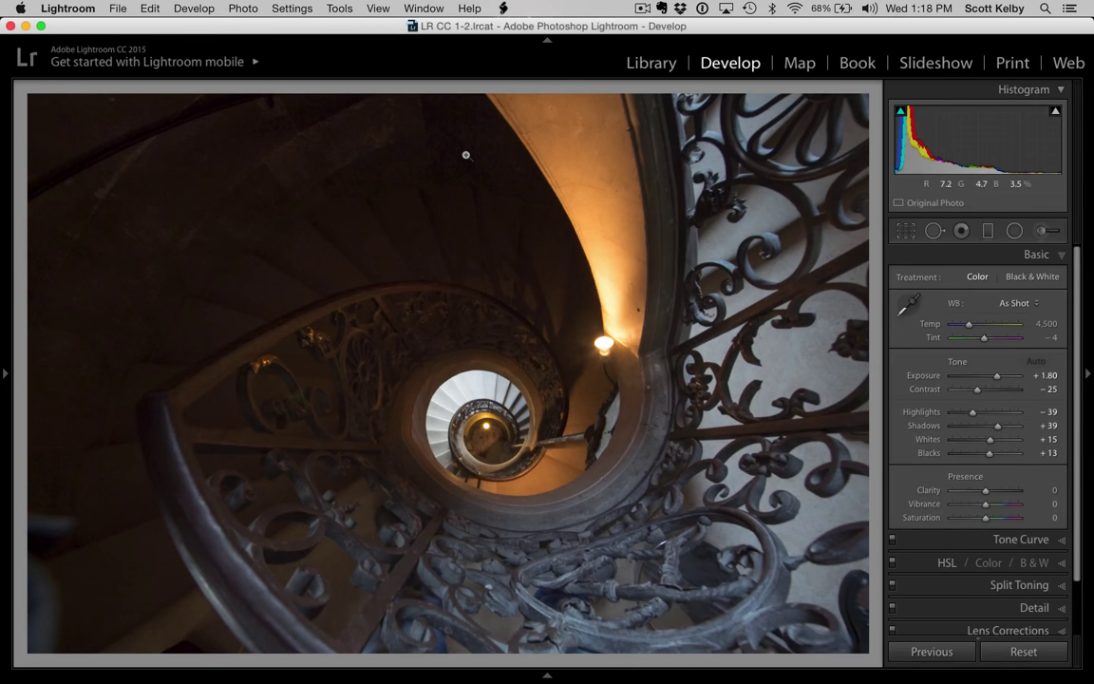
left_click_drag(997, 425, 1011, 429)
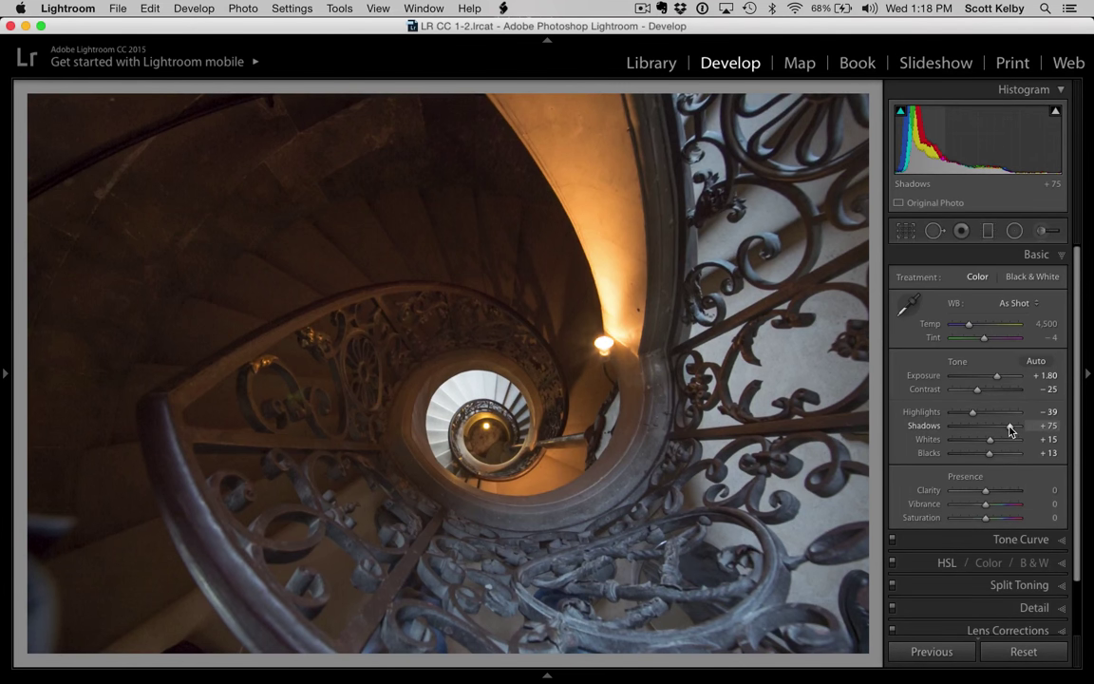
left_click_drag(977, 389, 1001, 390)
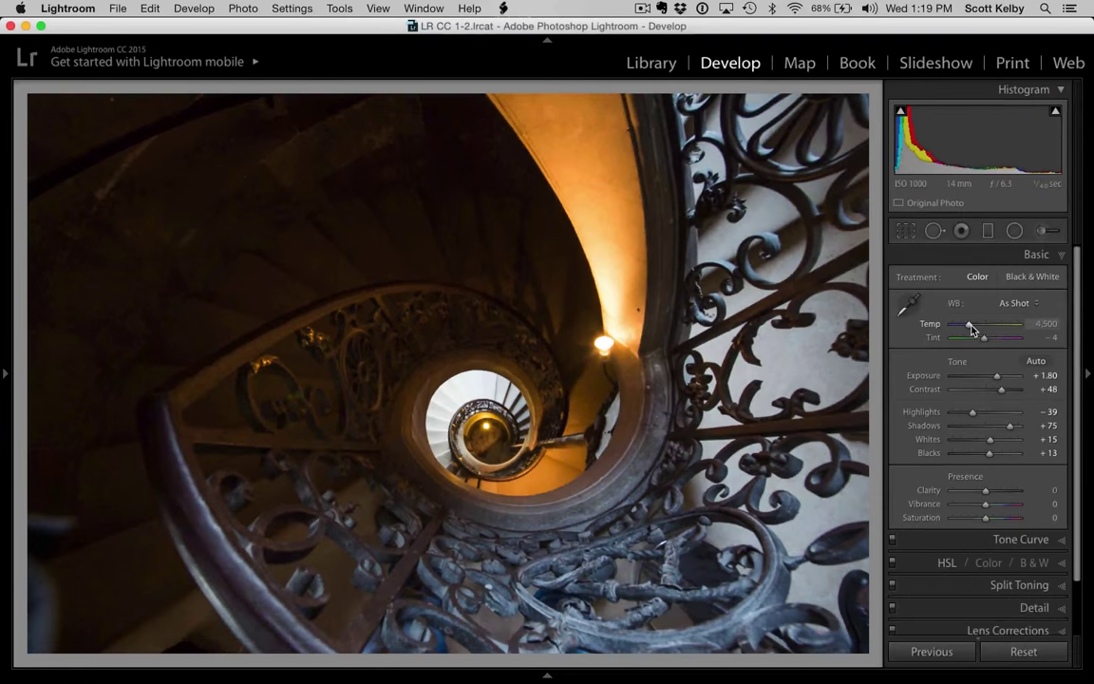
- Set white balance to Temp 10,197 and Tint +28, and Clarity to +37
left_click_drag(970, 327, 1000, 330)
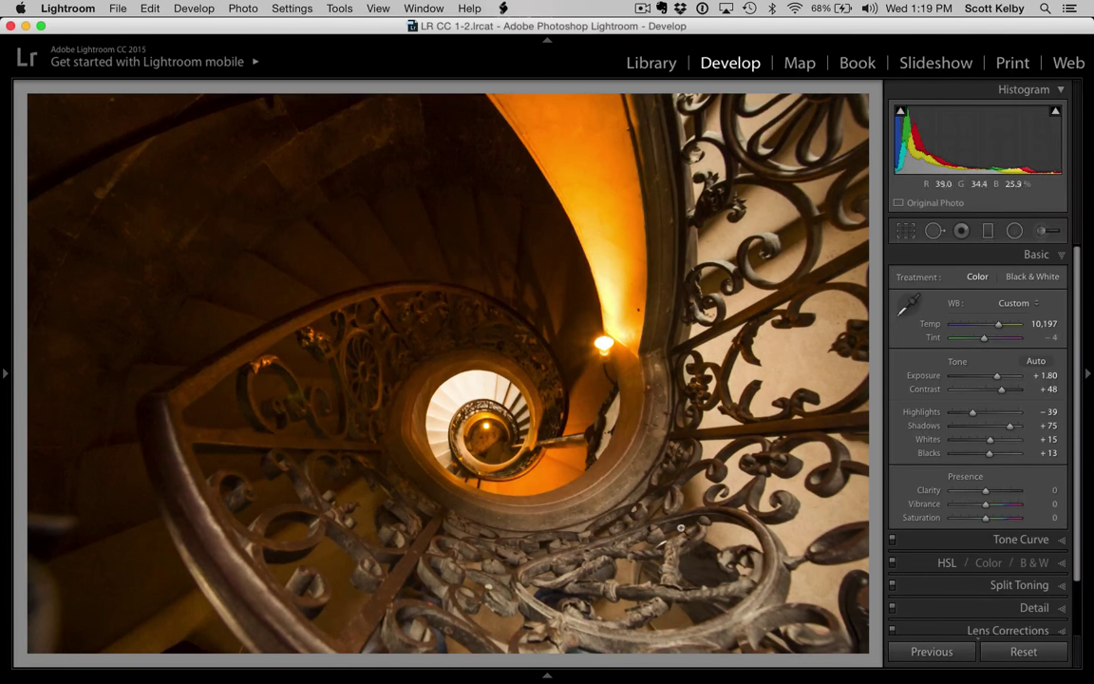
left_click_drag(984, 342, 991, 340)
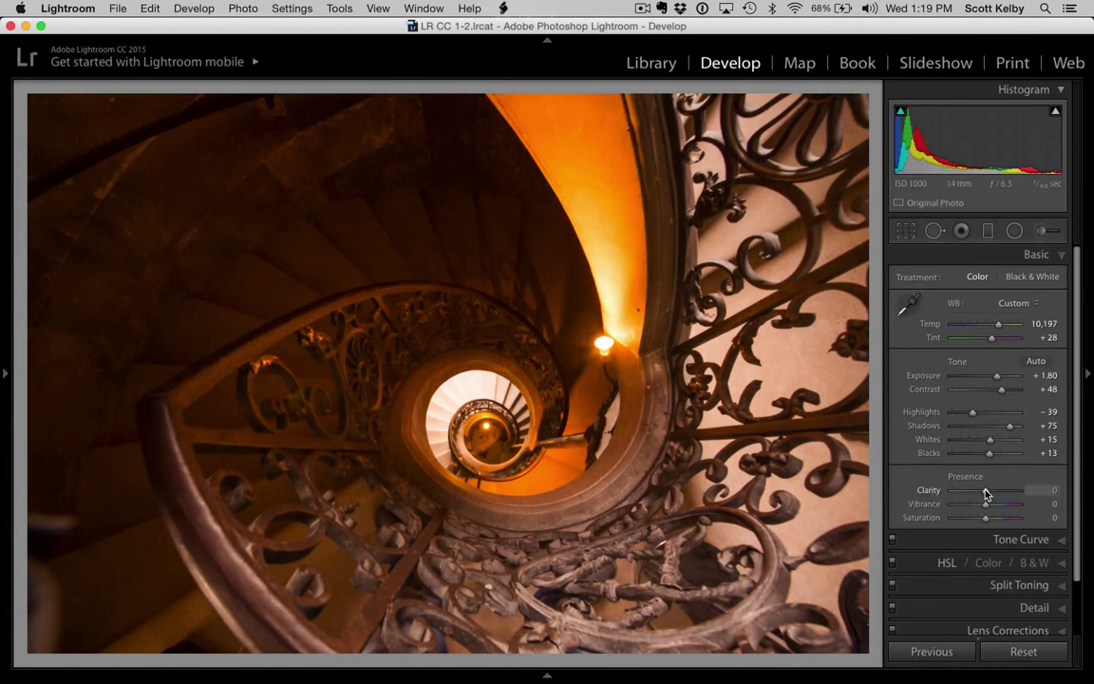
left_click_drag(986, 493, 997, 498)
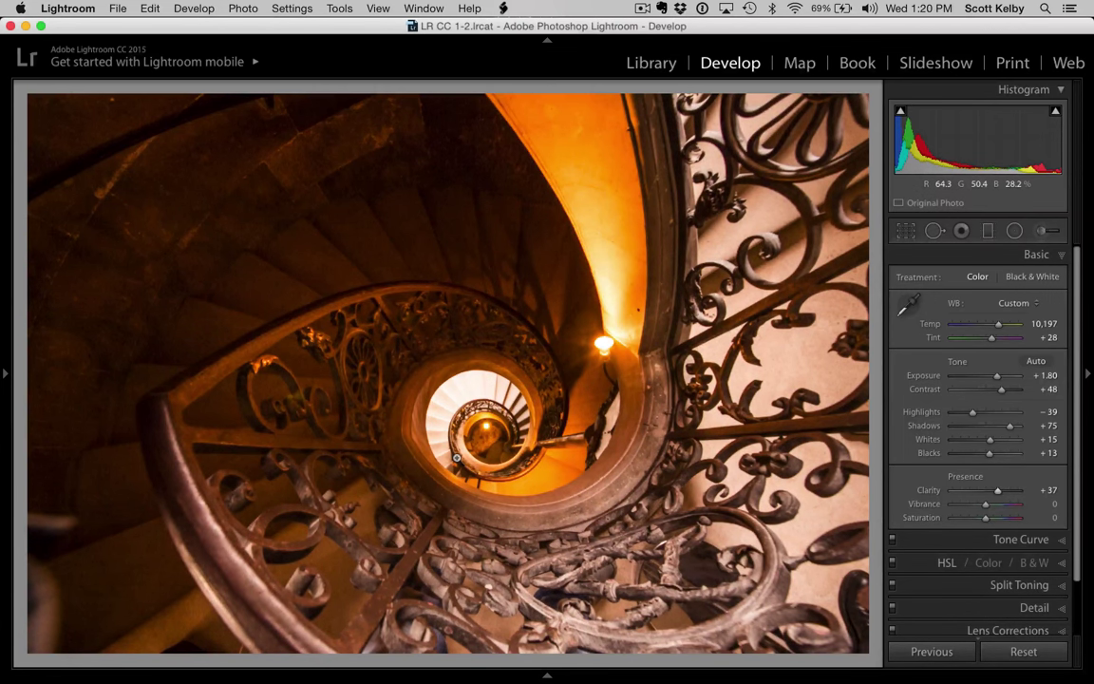
- With a reset Adjustment Brush at Highlights −31, paint over the bright spiral centre
left_click(1042, 231)
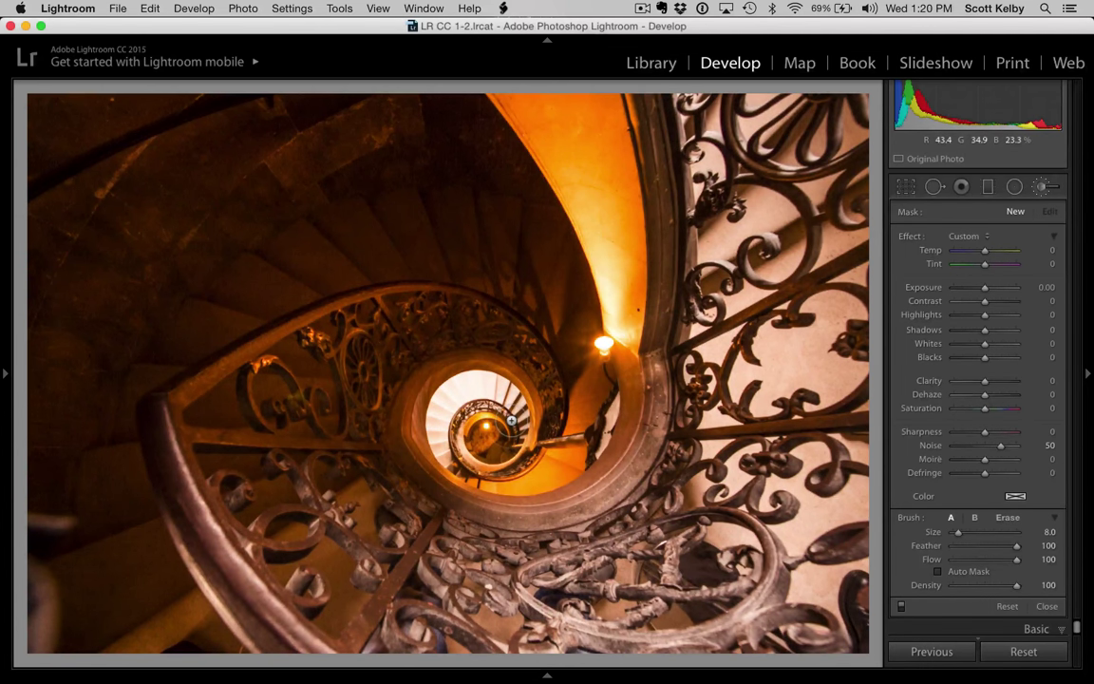
double_click(912, 237)
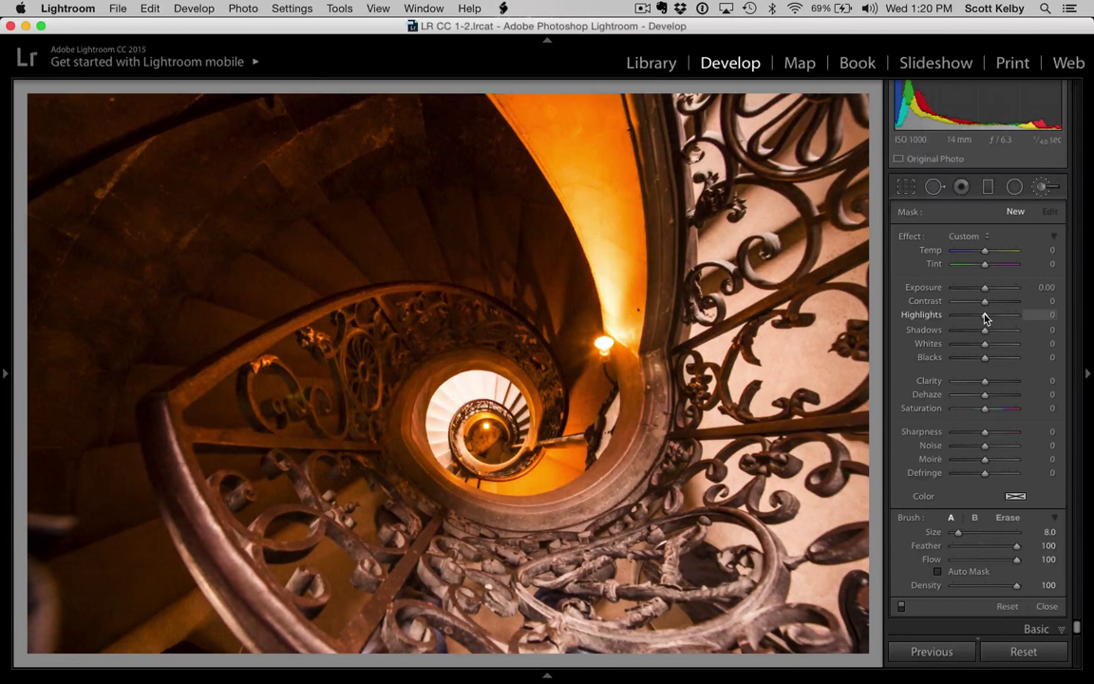
left_click_drag(984, 318, 975, 319)
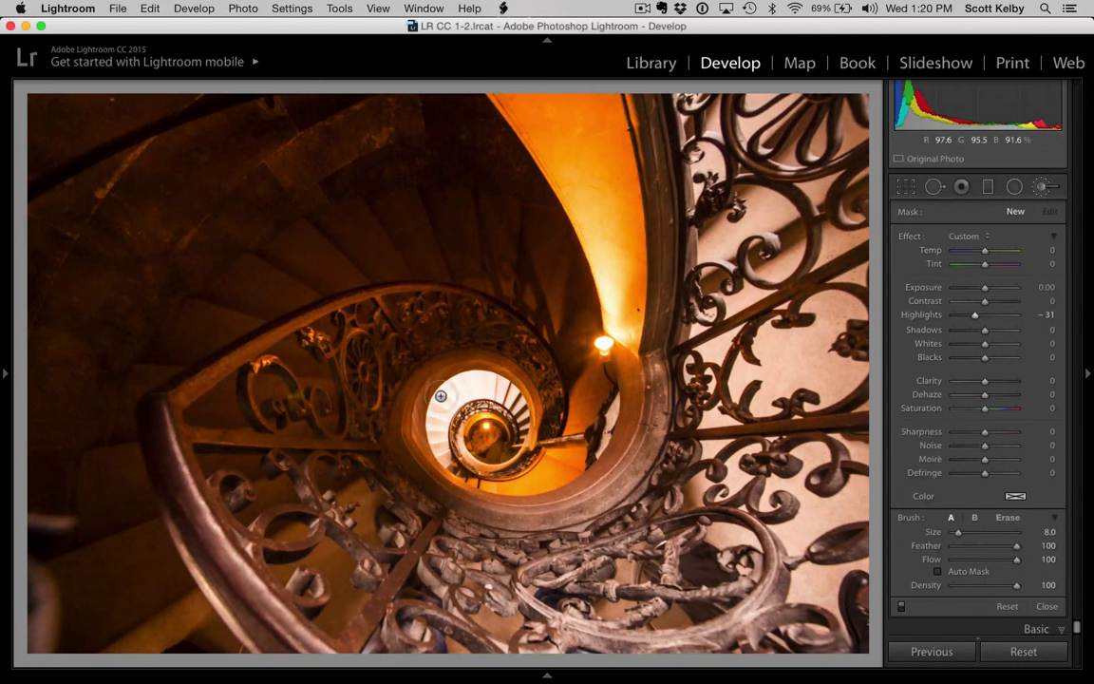
mouse_move(404, 393)
left_mouse_down()
mouse_move(407, 343)
mouse_move(448, 367)
mouse_move(410, 416)
left_mouse_up()
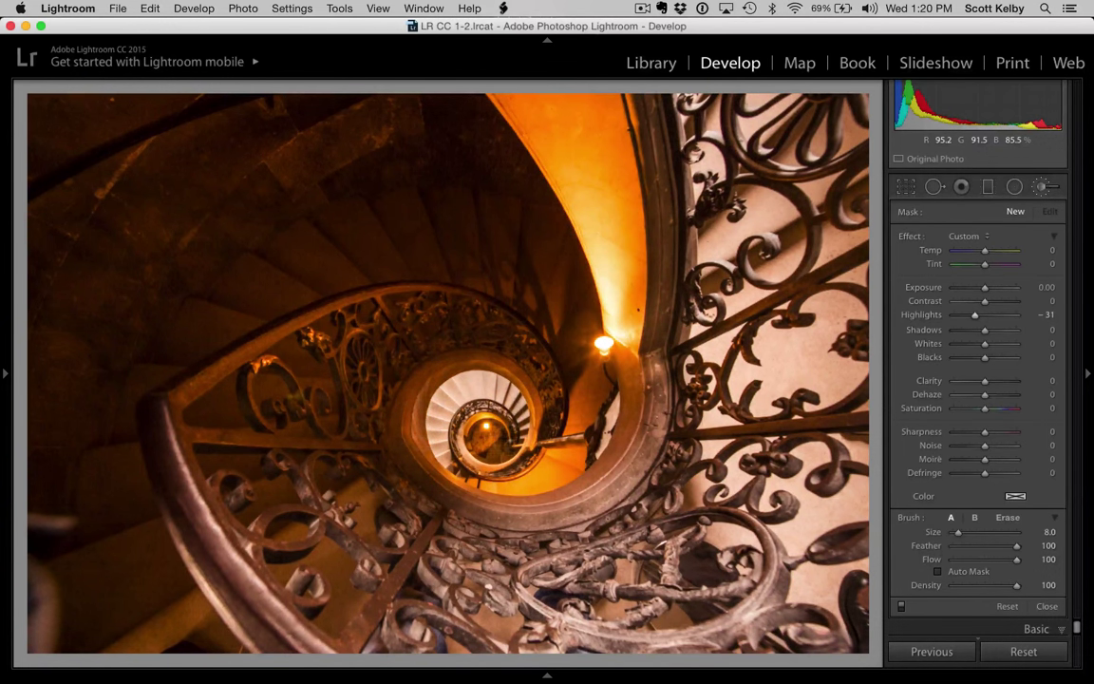
left_click_drag(475, 373, 455, 397)
mouse_move(429, 456)
left_mouse_down()
mouse_move(462, 363)
mouse_move(454, 413)
left_mouse_up()
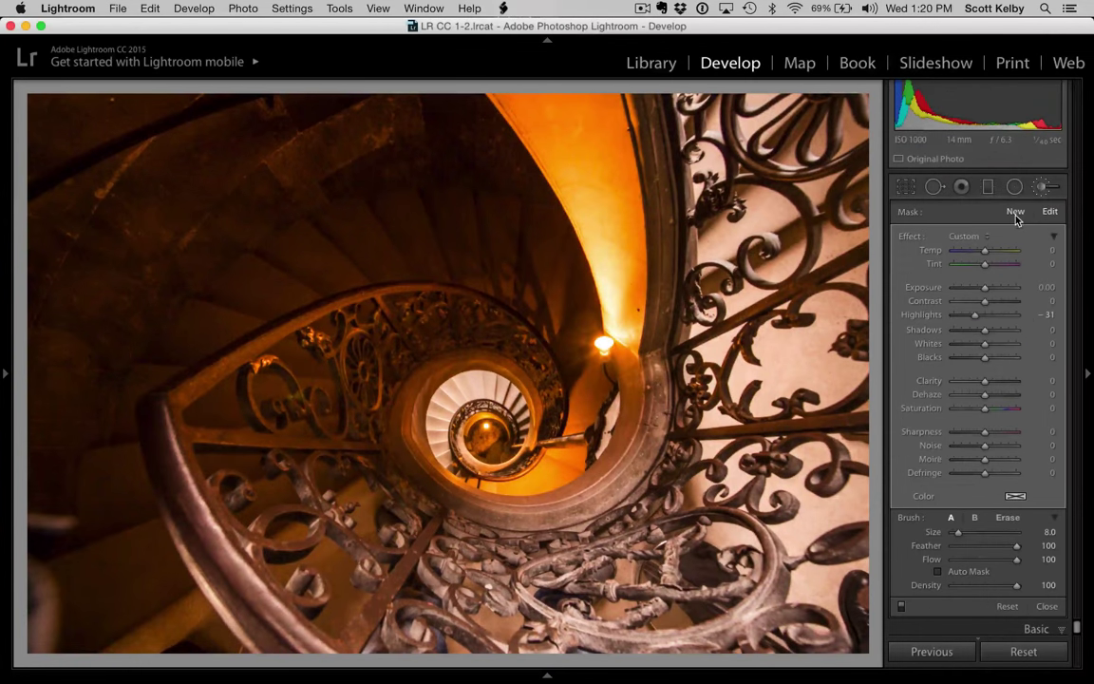
- Start a new brush mask with effects reset, Exposure −0.94 and brush size 11
left_click(1016, 213)
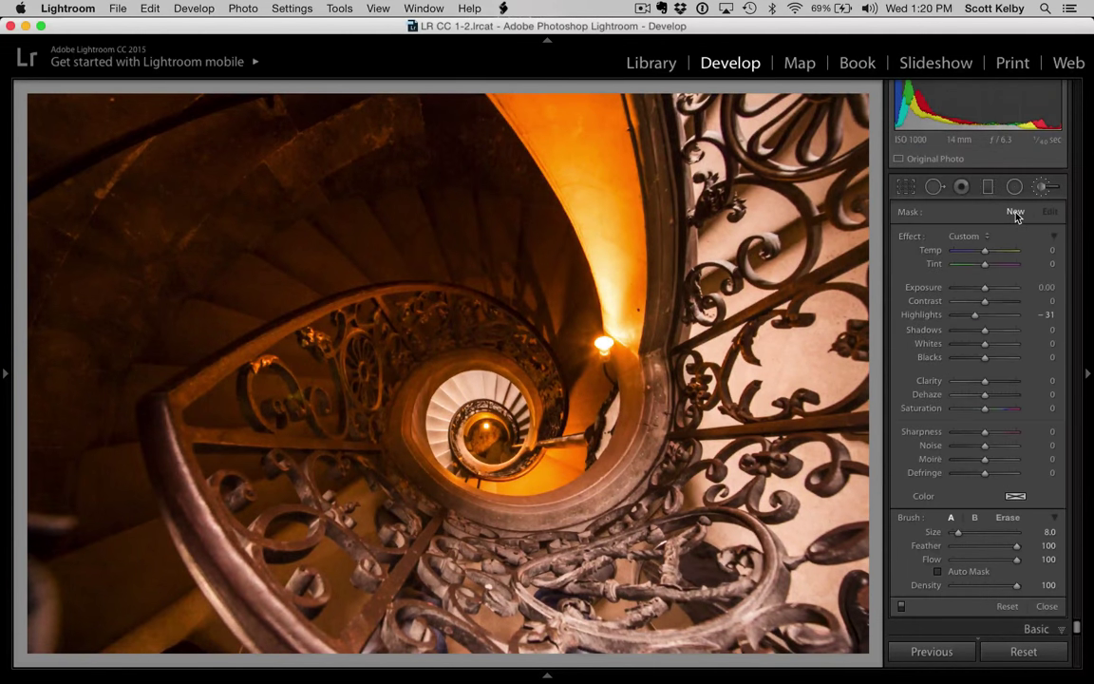
double_click(910, 238)
left_click_drag(985, 288, 976, 292)
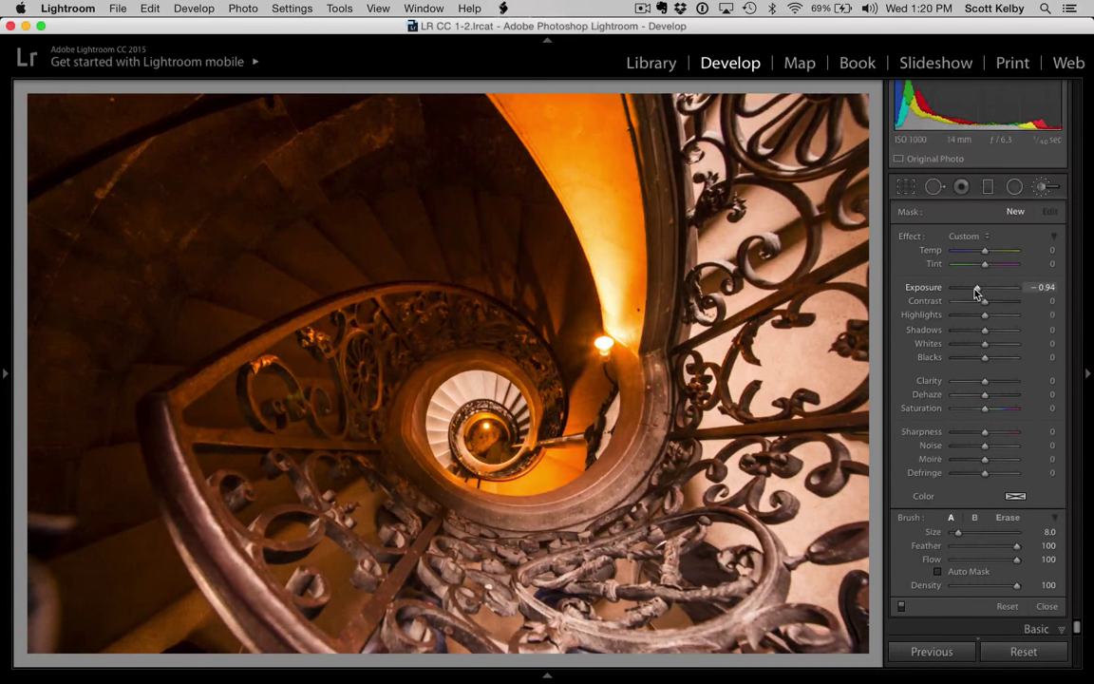
key("bracketright")
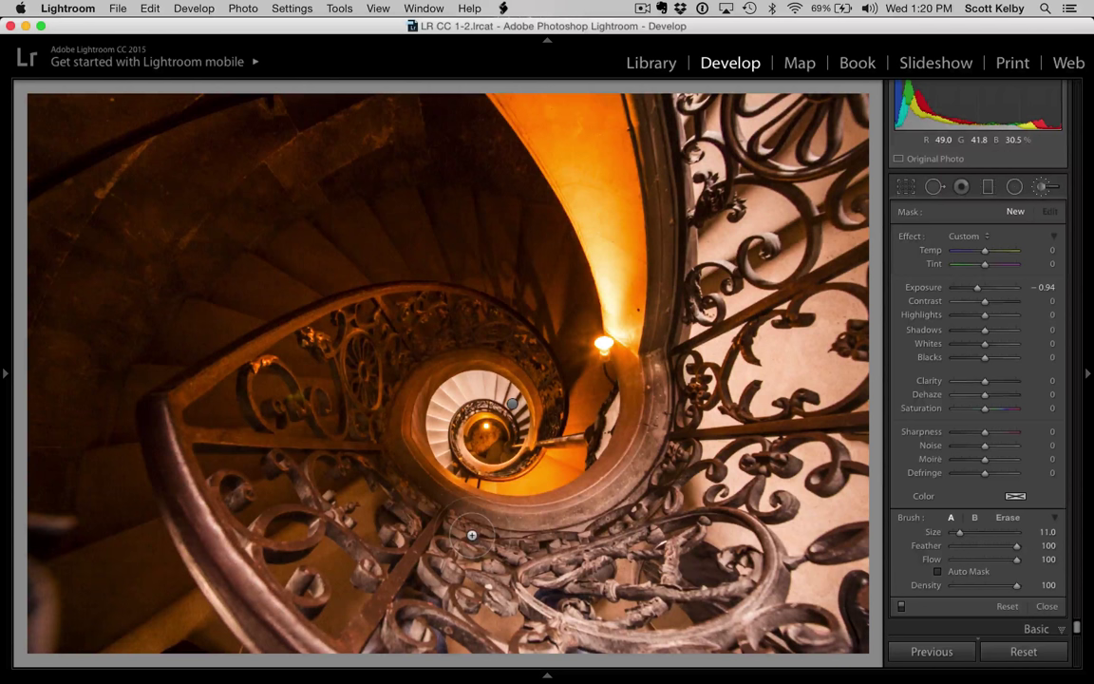
- Paint over the spiral railings, stairs, inner core and the lit orange wall
mouse_move(384, 518)
left_mouse_down()
mouse_move(447, 579)
mouse_move(665, 523)
mouse_move(589, 475)
mouse_move(651, 105)
mouse_move(703, 181)
mouse_move(770, 209)
left_mouse_up()
mouse_move(852, 426)
left_mouse_down()
mouse_move(655, 285)
mouse_move(636, 352)
mouse_move(741, 427)
mouse_move(698, 542)
mouse_move(570, 527)
mouse_move(708, 580)
mouse_move(764, 447)
mouse_move(665, 537)
left_mouse_up()
mouse_move(667, 482)
left_mouse_down()
mouse_move(656, 532)
mouse_move(454, 605)
mouse_move(432, 580)
mouse_move(466, 634)
mouse_move(409, 574)
left_mouse_up()
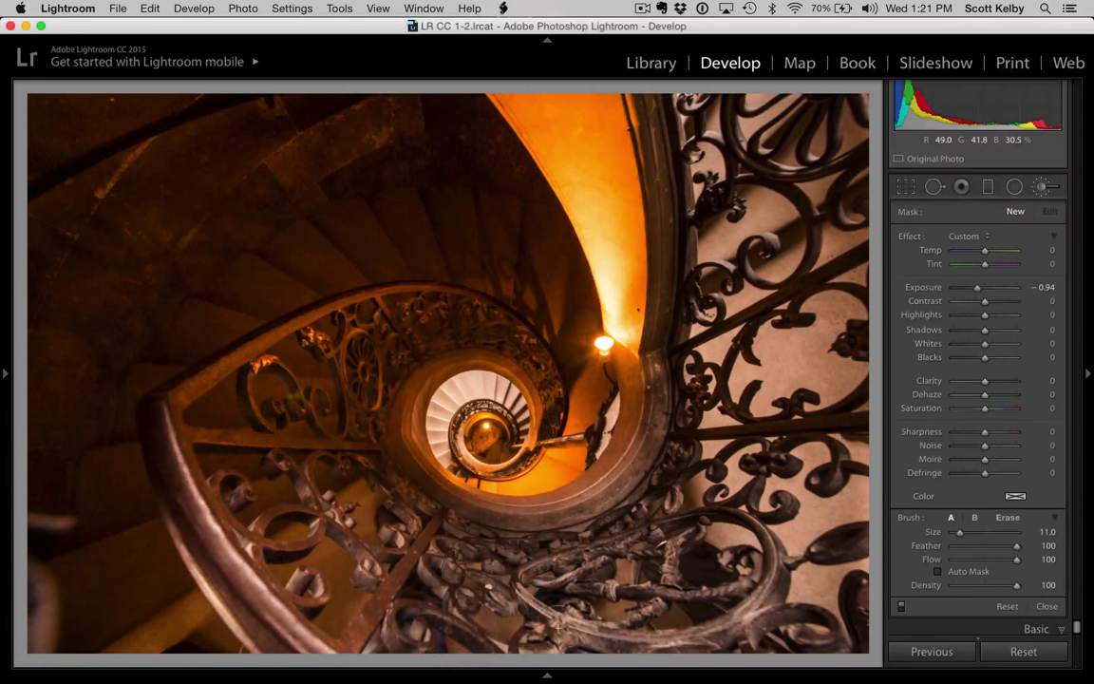
mouse_move(391, 640)
left_mouse_down()
mouse_move(266, 528)
mouse_move(185, 500)
mouse_move(280, 606)
mouse_move(384, 528)
mouse_move(385, 460)
mouse_move(554, 471)
left_mouse_up()
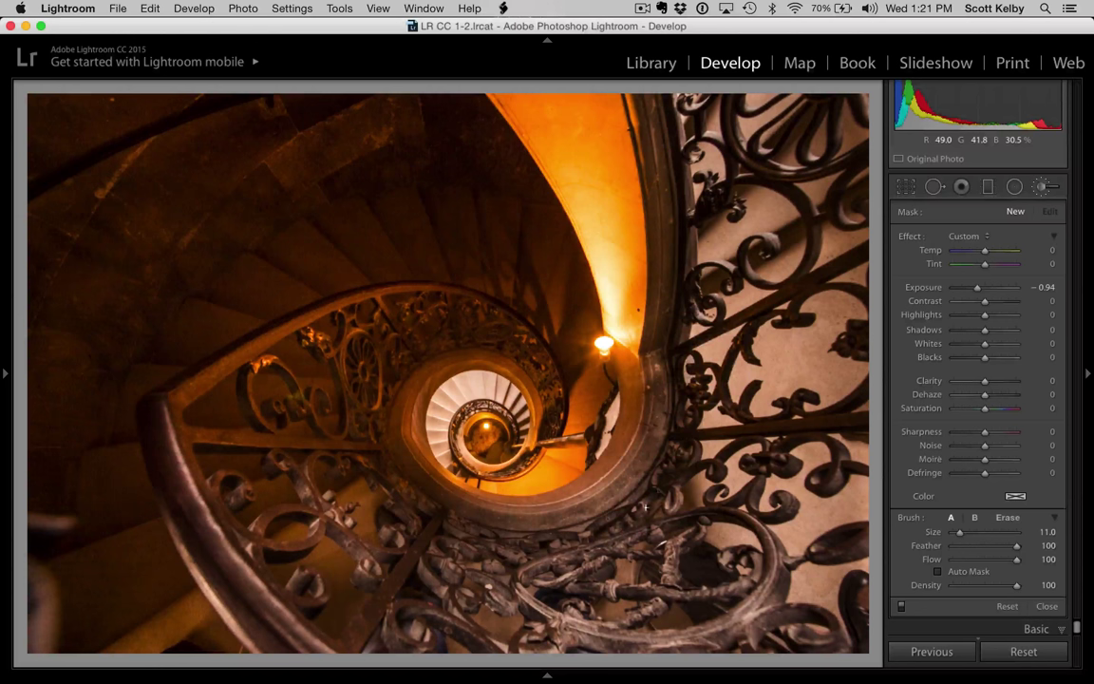
mouse_move(591, 525)
left_mouse_down()
mouse_move(532, 442)
mouse_move(447, 479)
left_mouse_up()
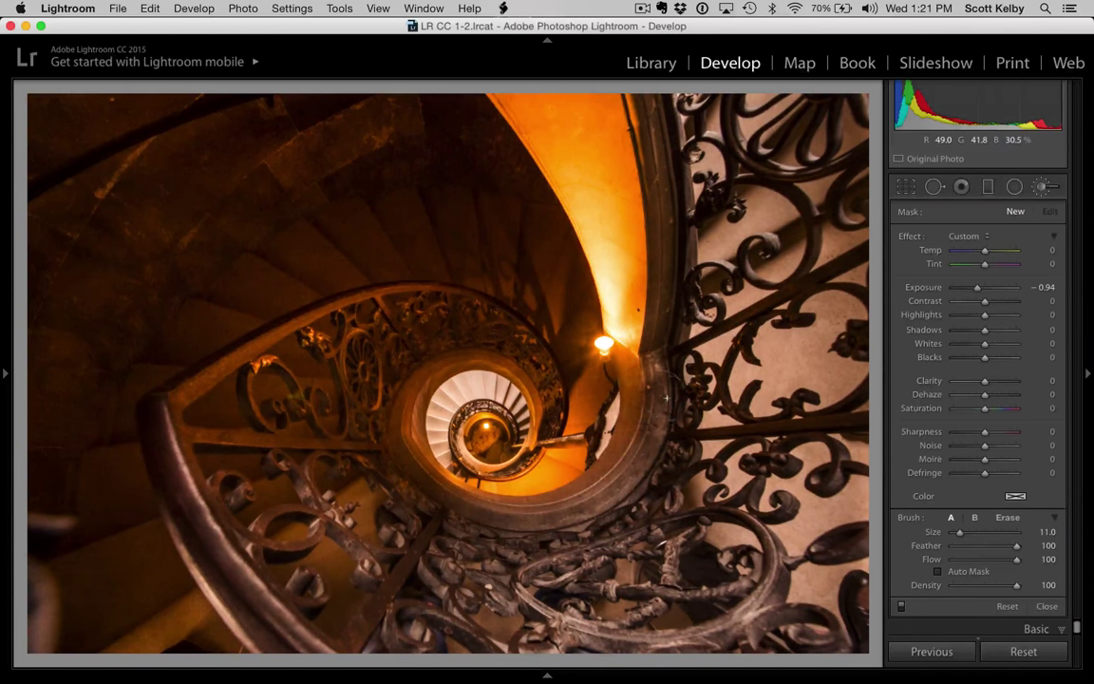
mouse_move(767, 309)
left_mouse_down()
mouse_move(665, 92)
mouse_move(583, 123)
left_mouse_up()
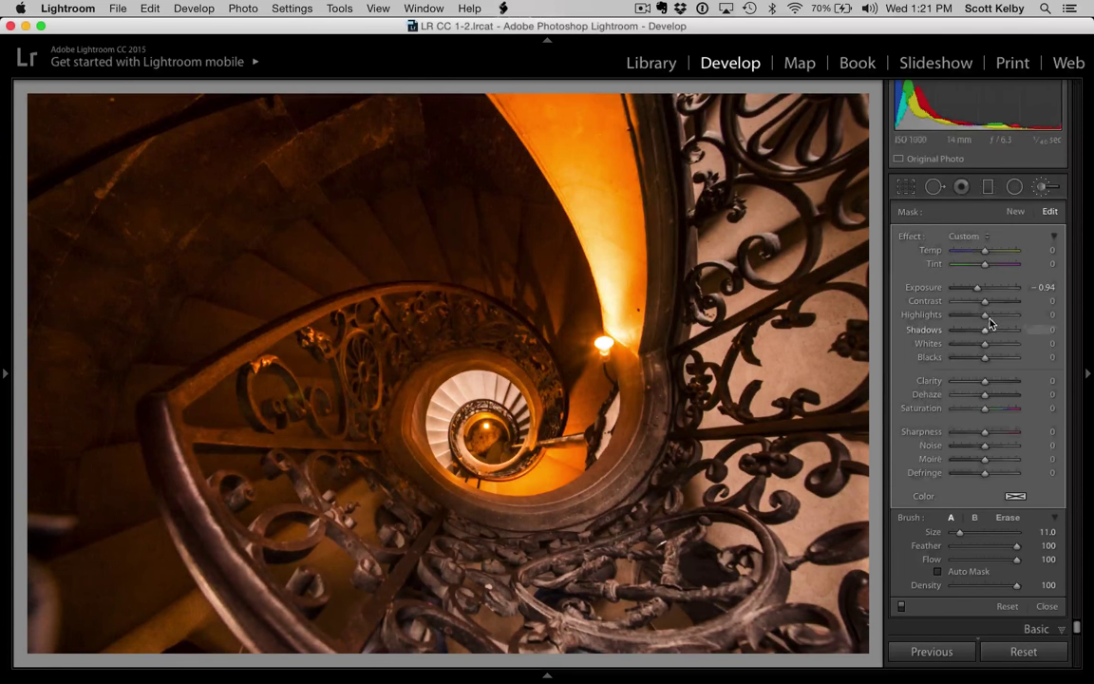
- Add Highlights −51 to the mask, brush the lower-left railing, and set Temp 49, Tint 44
left_click_drag(984, 318, 971, 324)
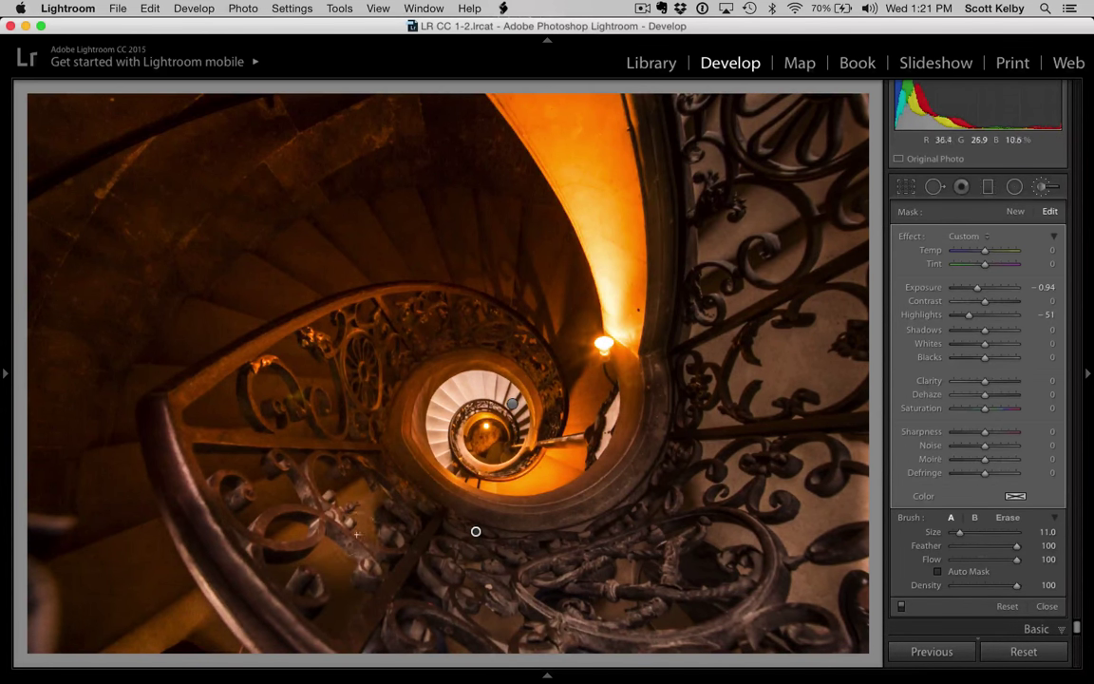
mouse_move(357, 535)
left_mouse_down()
mouse_move(313, 470)
mouse_move(289, 484)
mouse_move(350, 567)
mouse_move(313, 508)
left_mouse_up()
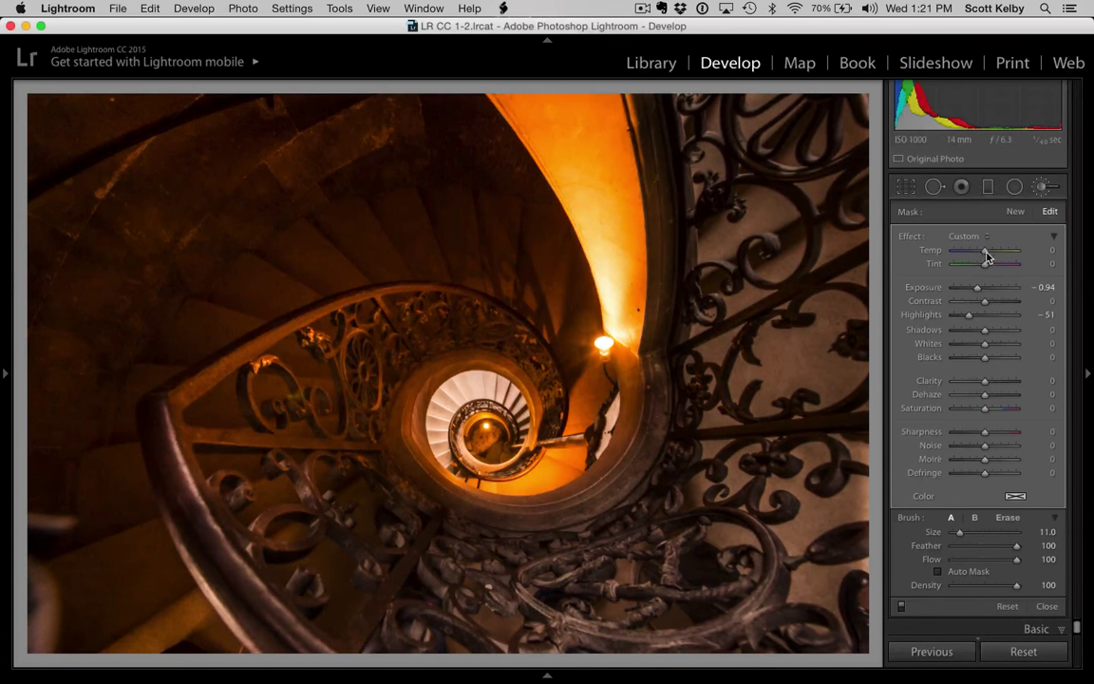
left_click_drag(985, 252, 994, 255)
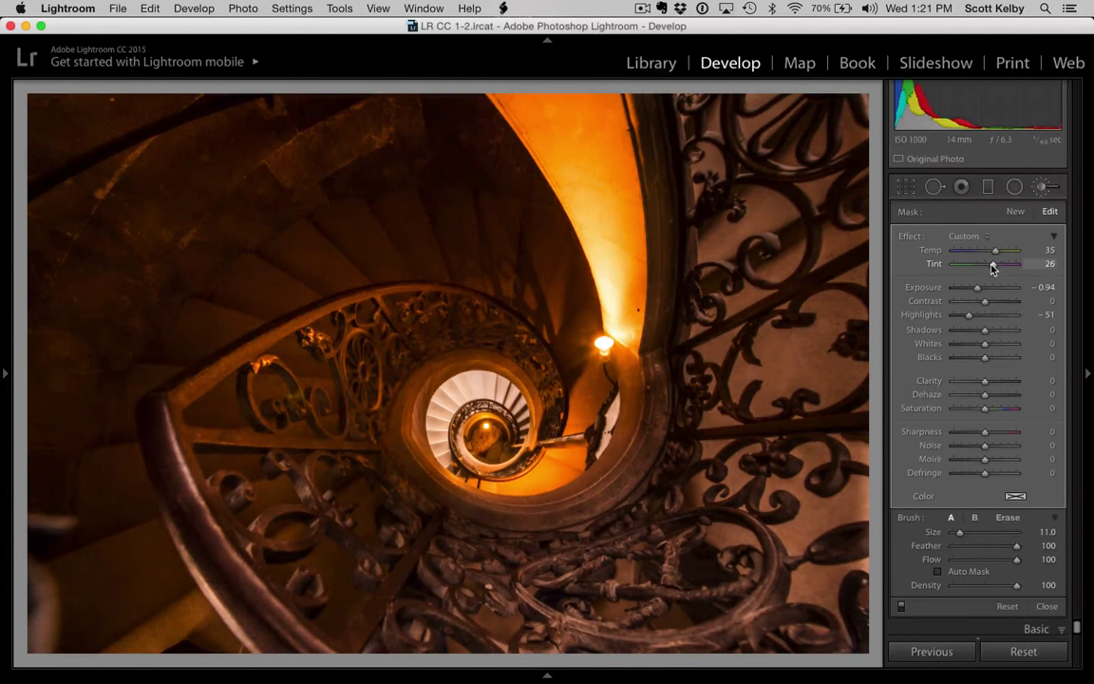
left_click_drag(991, 253, 1001, 250)
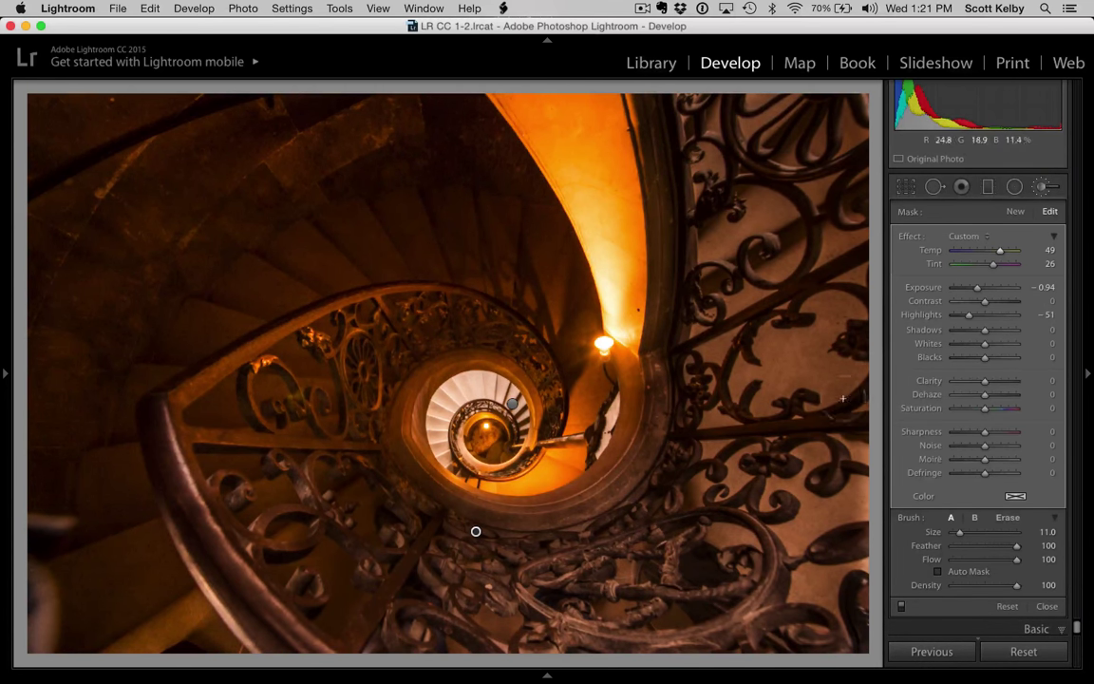
left_click_drag(999, 262, 1001, 267)
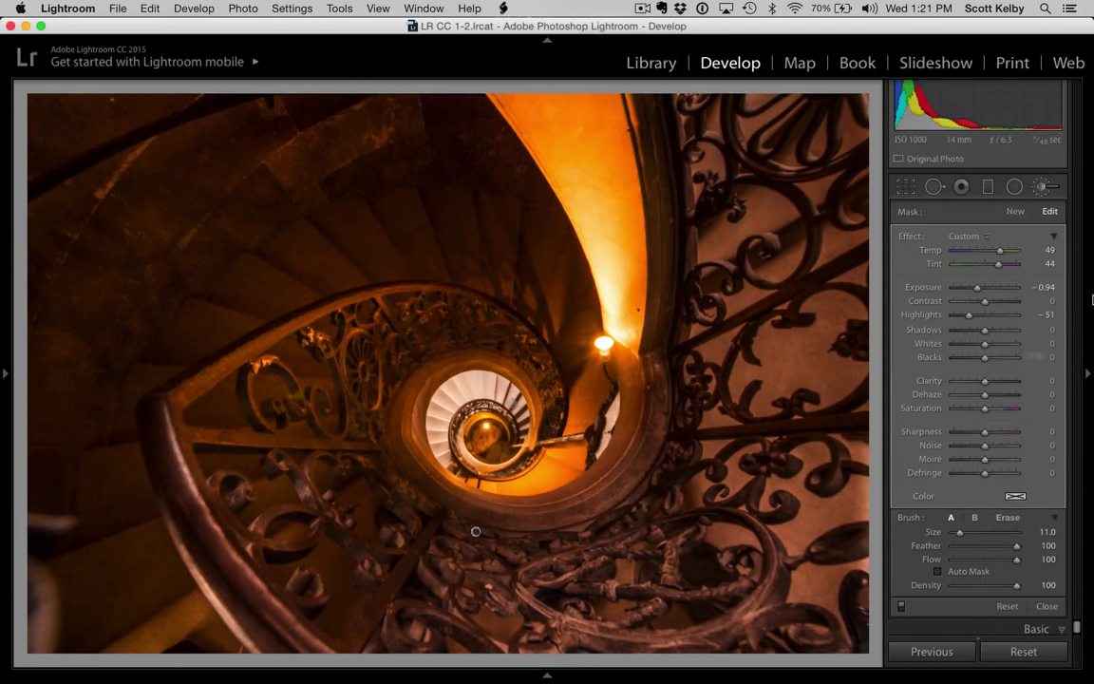
- Close the Adjustment Brush and add a Post-Crop Vignetting Amount of −11
left_click(1043, 190)
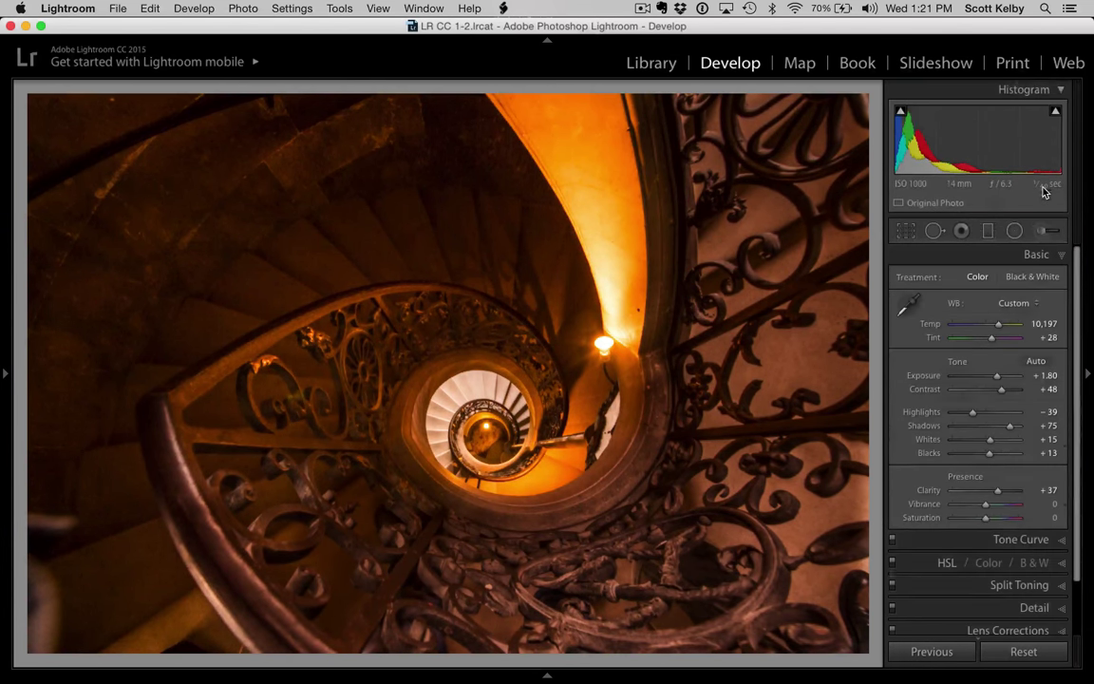
scroll(1030, 456, "down", 5)
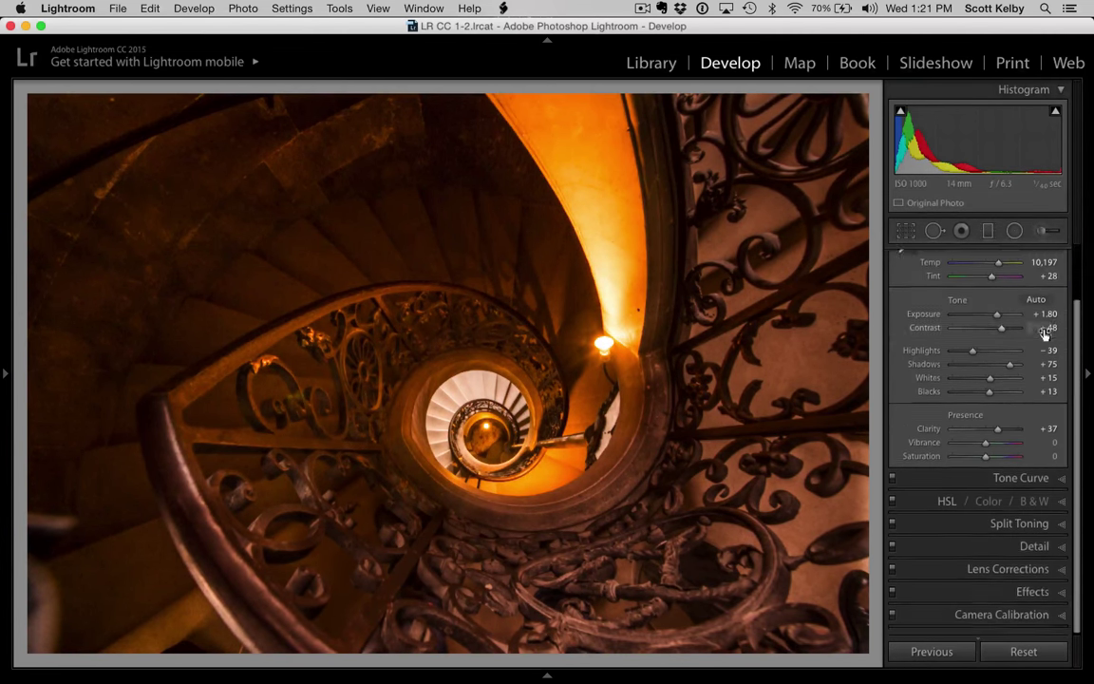
left_click(1033, 592)
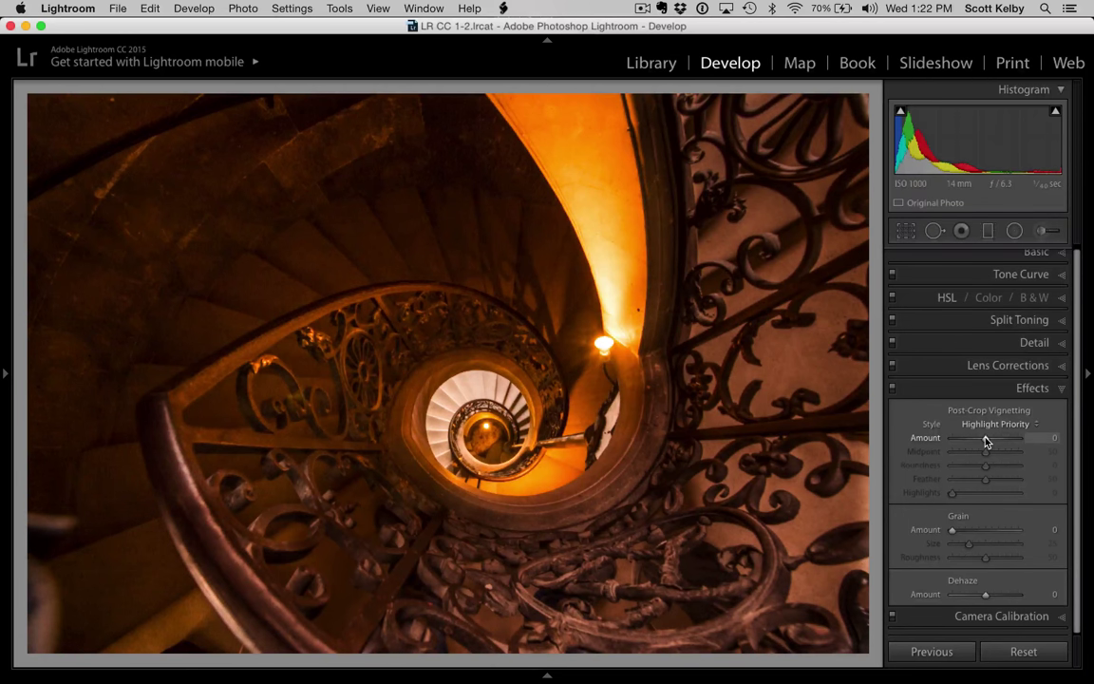
left_click_drag(986, 441, 981, 440)
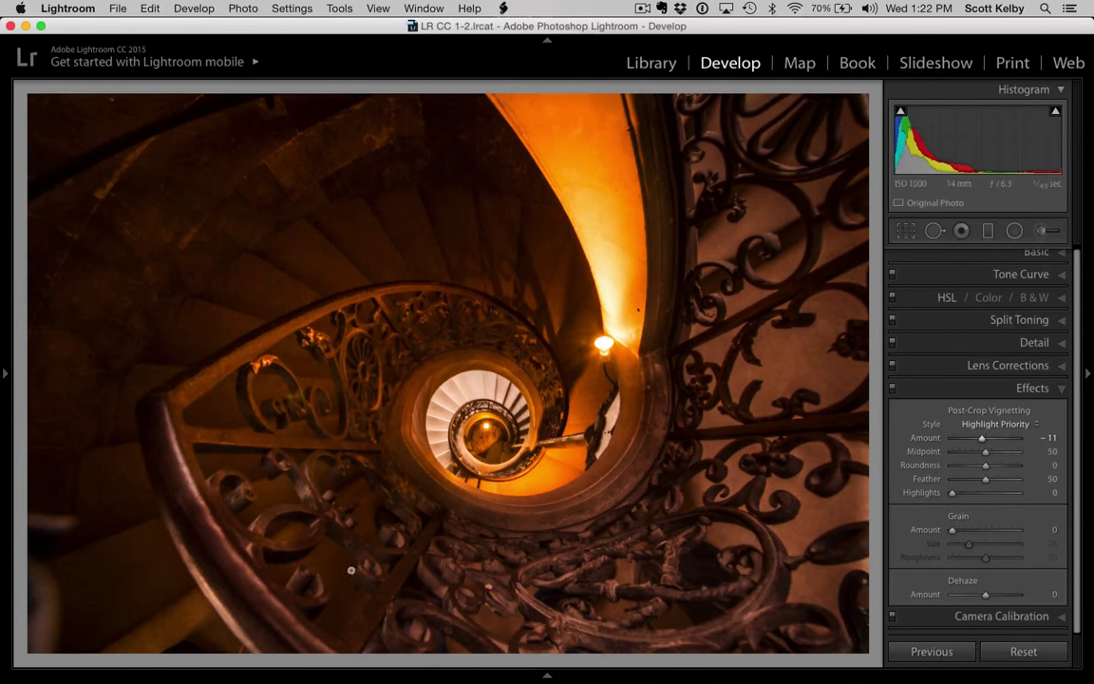
- Compare the vignette on and off, keep it on, then set Dehaze to +47
left_click(892, 389)
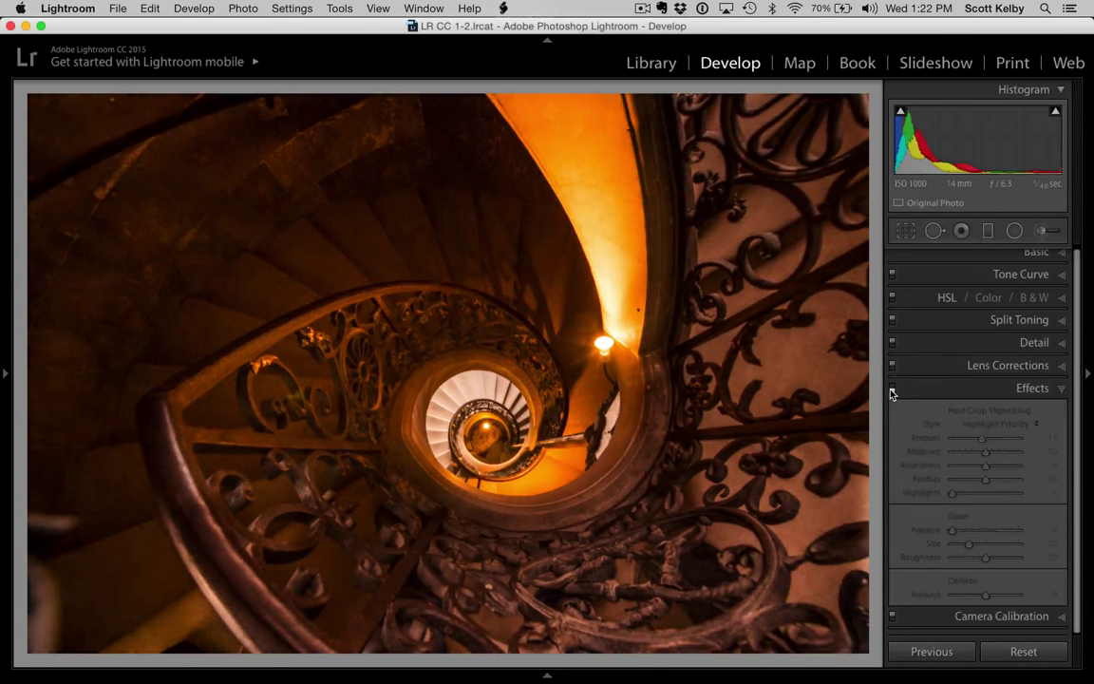
left_click(892, 389)
left_click(892, 389)
left_click(892, 390)
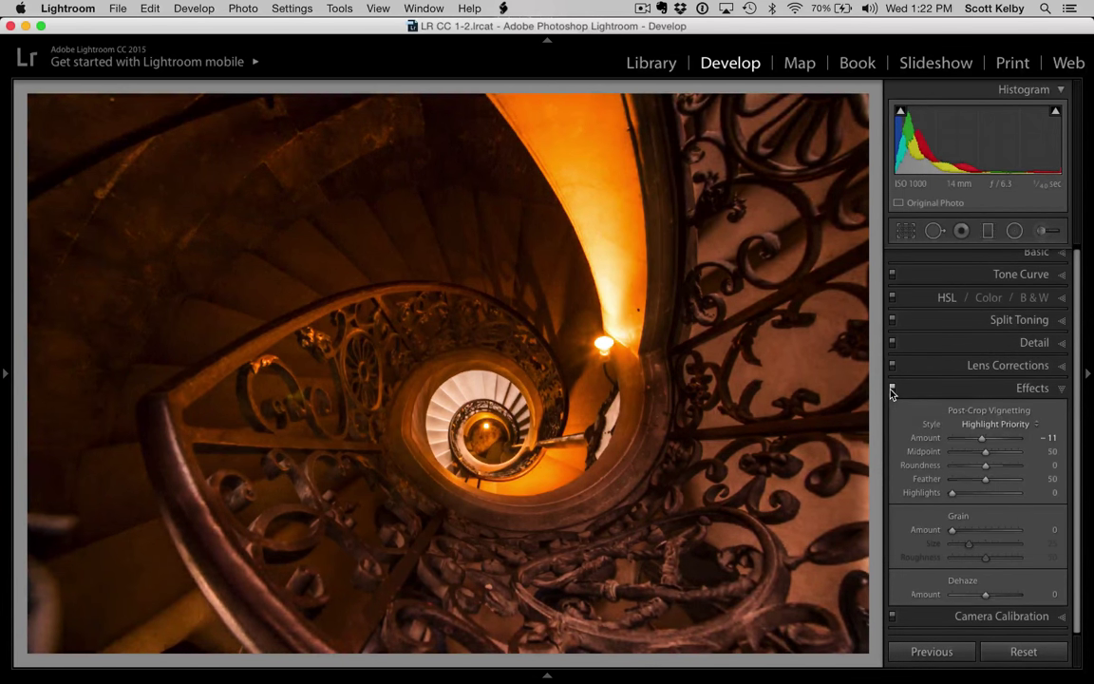
left_click(892, 389)
left_click(892, 390)
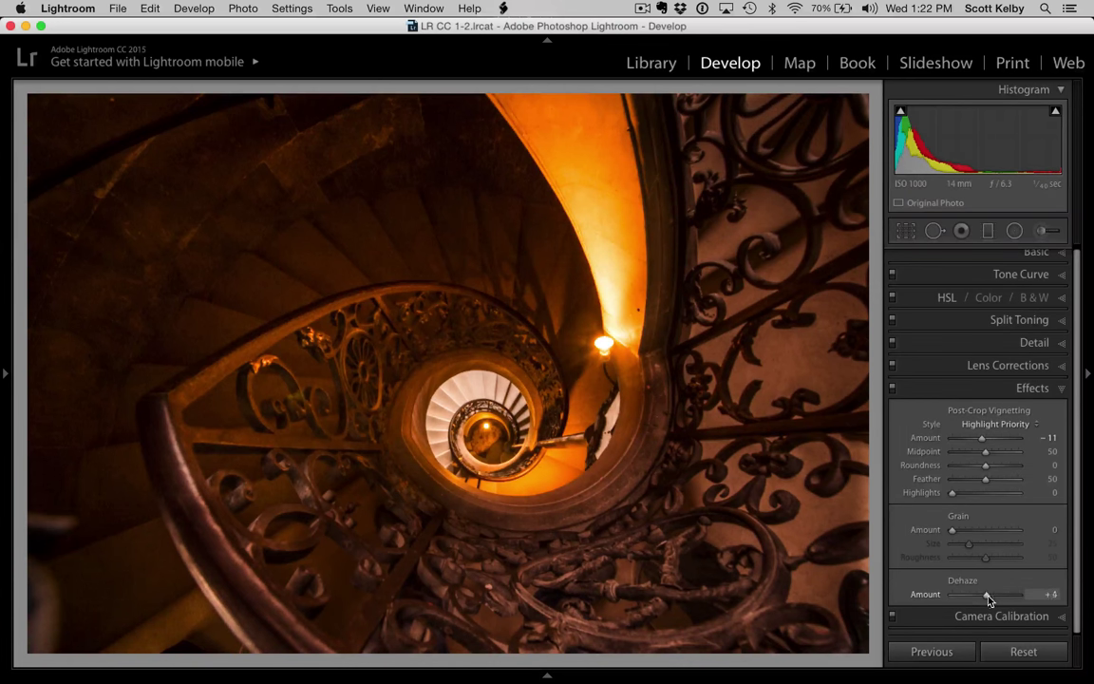
mouse_move(985, 595)
left_mouse_down()
mouse_move(1018, 595)
mouse_move(1001, 601)
left_mouse_up()
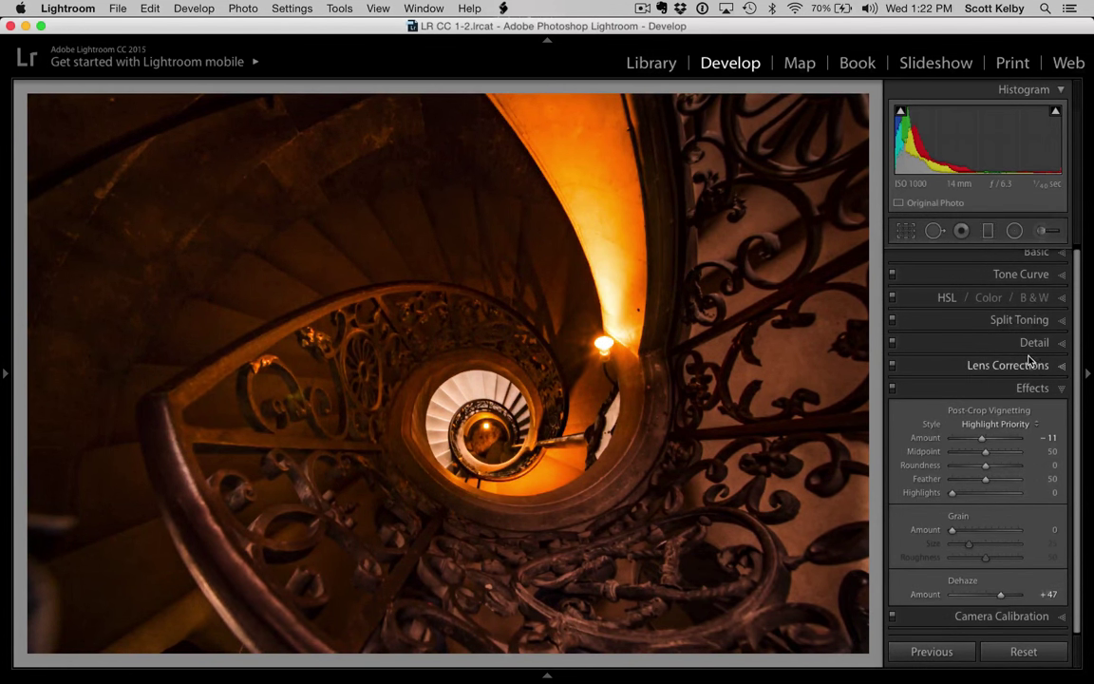
- Brush Dehaze 56 over the lower stairwell and railings, undoing the inner-ring stroke
left_click(1042, 231)
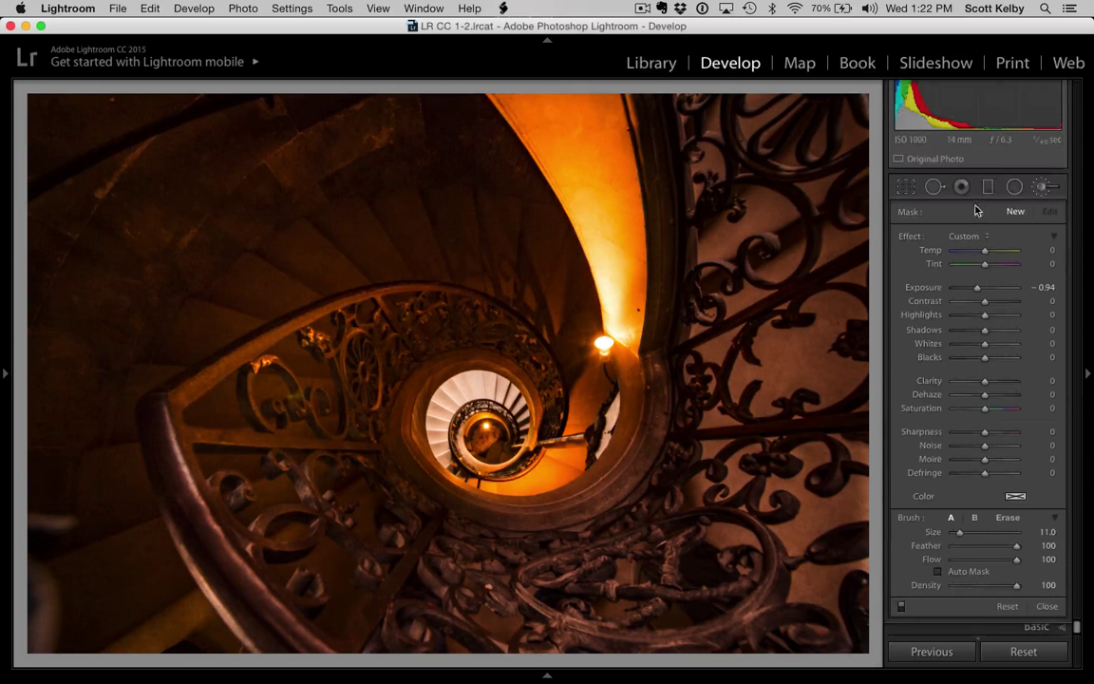
double_click(912, 237)
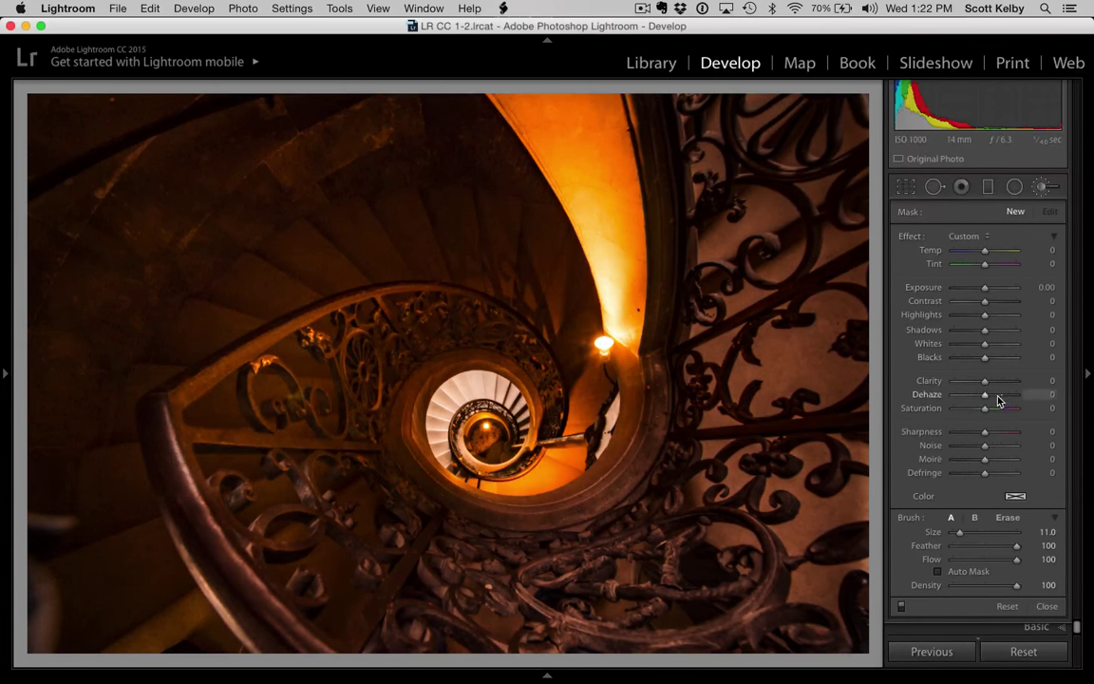
mouse_move(997, 396)
left_mouse_down()
mouse_move(987, 393)
mouse_move(1009, 400)
left_mouse_up()
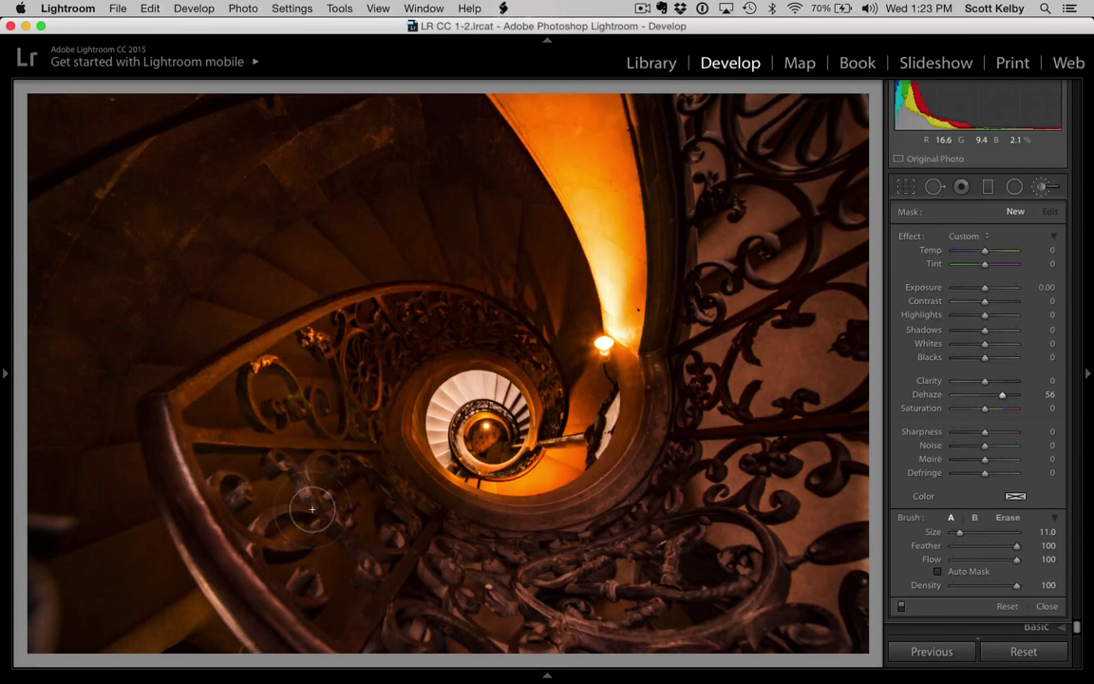
mouse_move(325, 589)
left_mouse_down()
mouse_move(467, 588)
mouse_move(532, 568)
mouse_move(509, 568)
mouse_move(509, 610)
mouse_move(561, 658)
mouse_move(540, 584)
mouse_move(442, 579)
mouse_move(598, 622)
left_mouse_up()
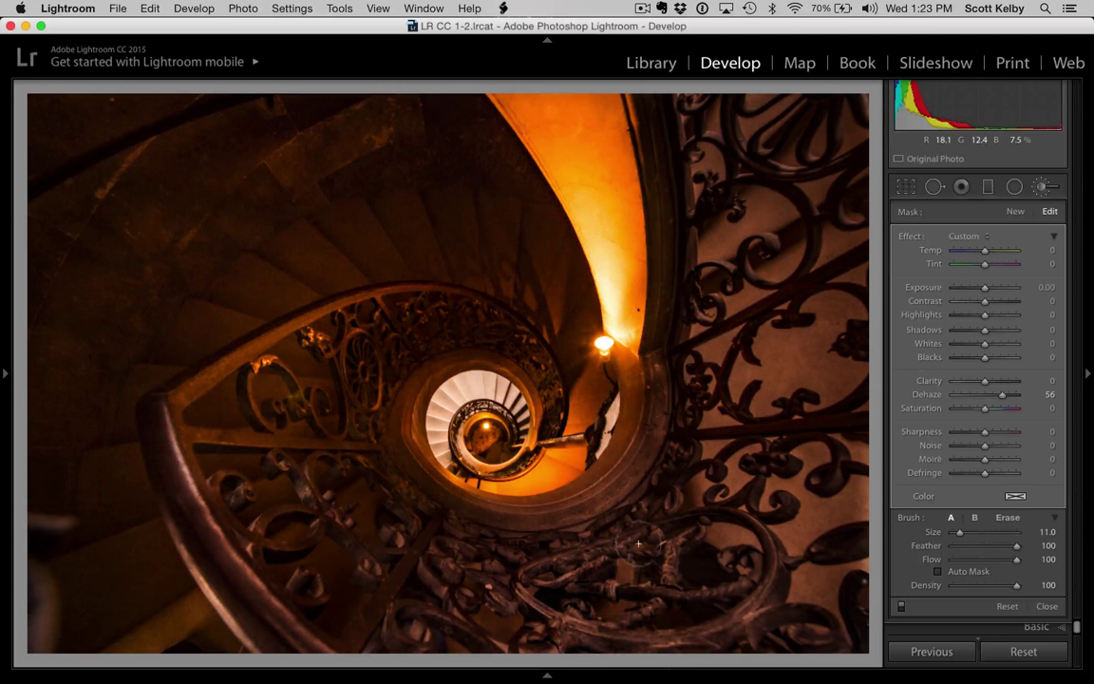
mouse_move(638, 544)
left_mouse_down()
mouse_move(601, 534)
mouse_move(570, 503)
left_mouse_up()
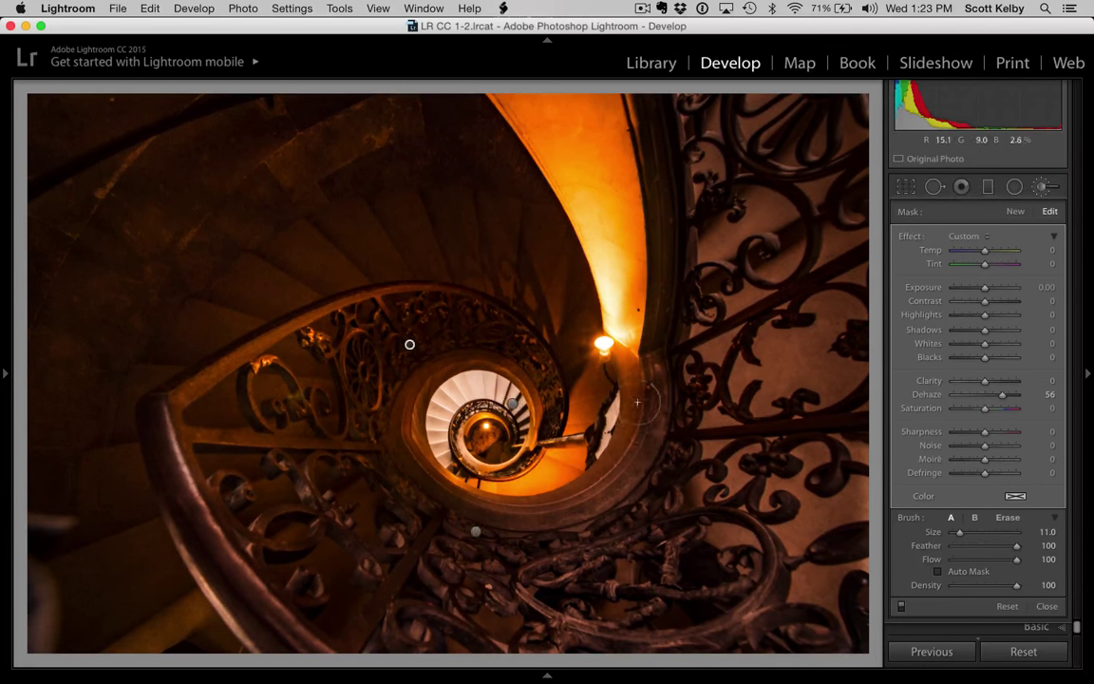
mouse_move(637, 403)
left_mouse_down()
mouse_move(474, 471)
mouse_move(365, 411)
mouse_move(492, 364)
mouse_move(461, 334)
mouse_move(475, 361)
left_mouse_up()
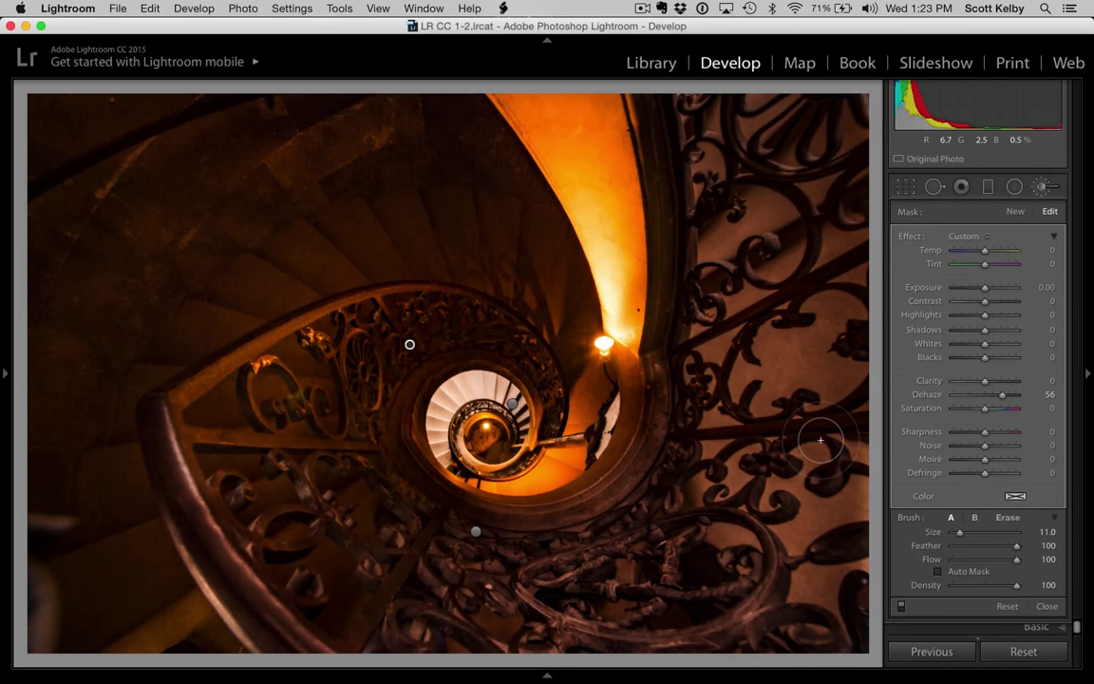
key("super+z")
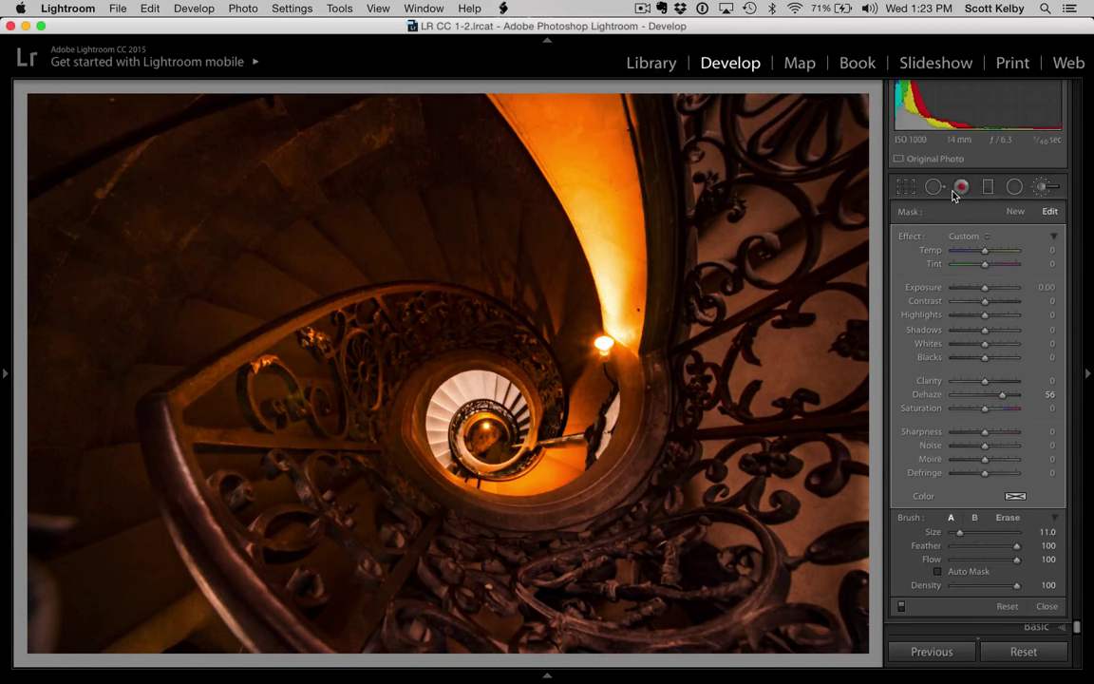
- Clone-patch the wall lamp with Spot Removal, sourcing from the lit wall just above-left
left_click(934, 187)
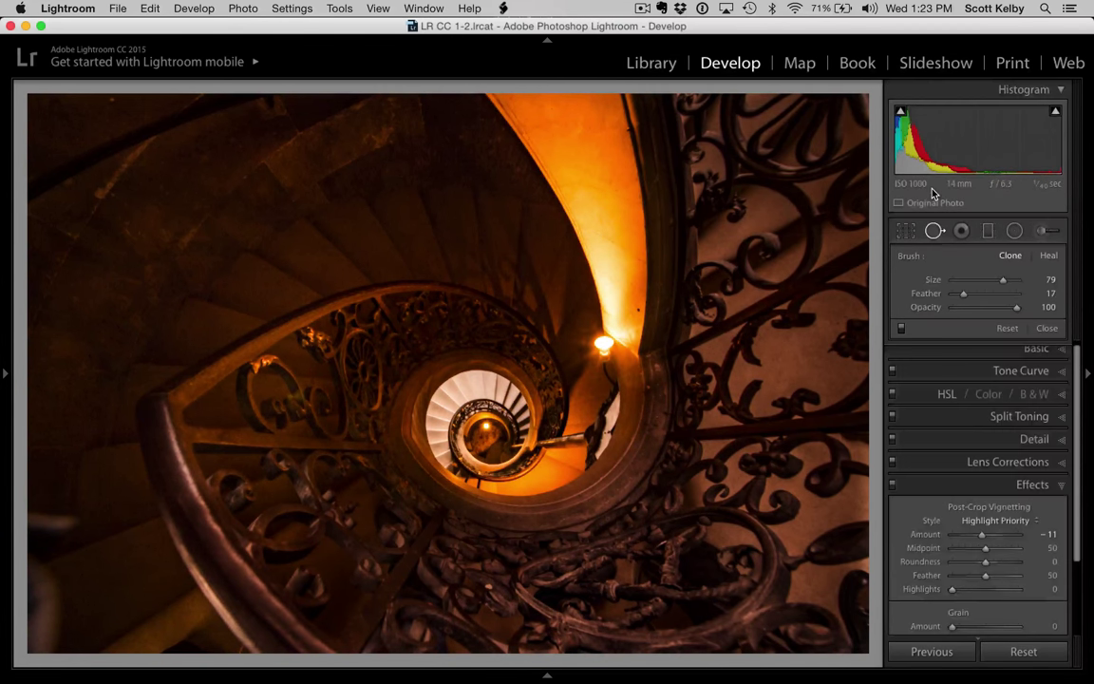
left_click(603, 349)
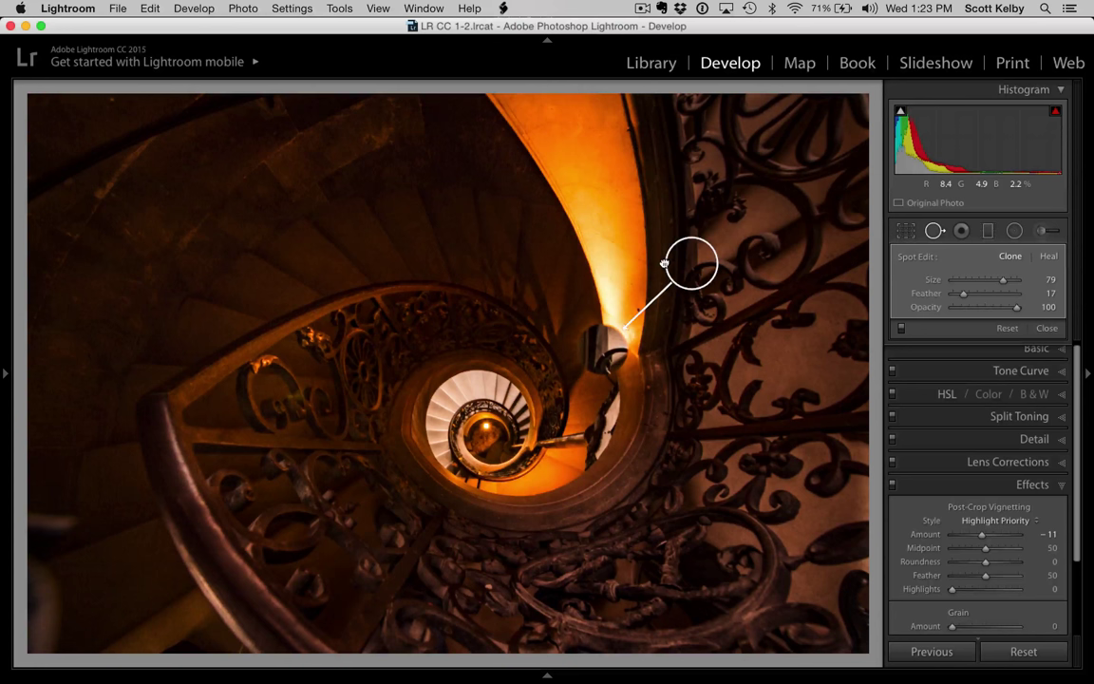
left_click_drag(664, 263, 589, 272)
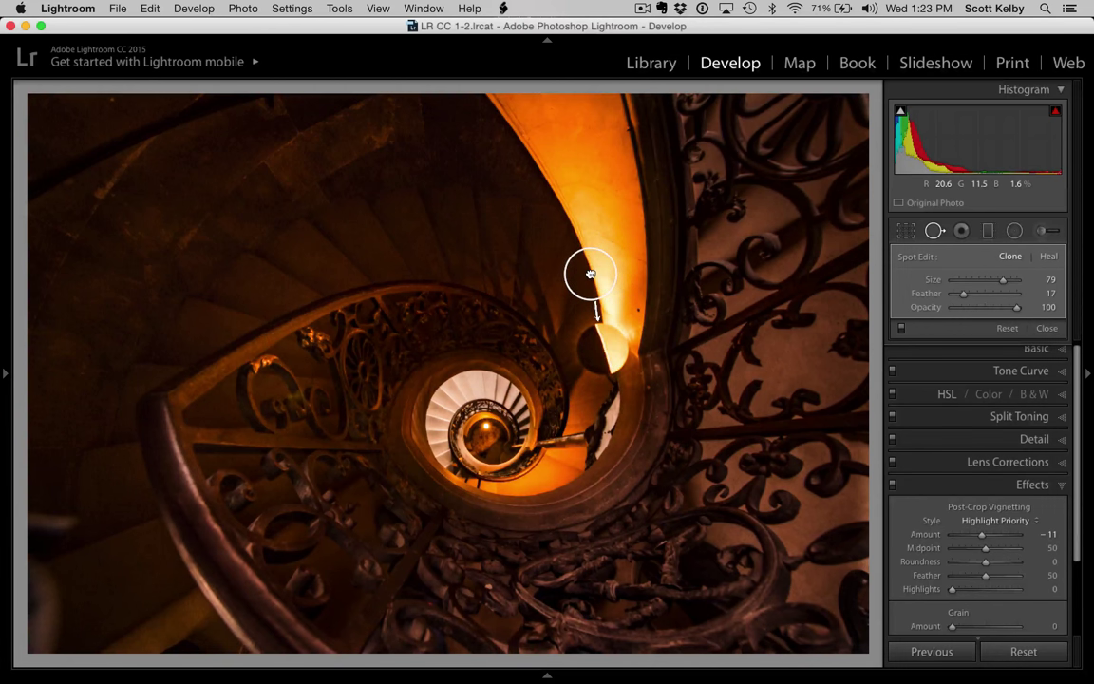
left_click_drag(589, 274, 583, 274)
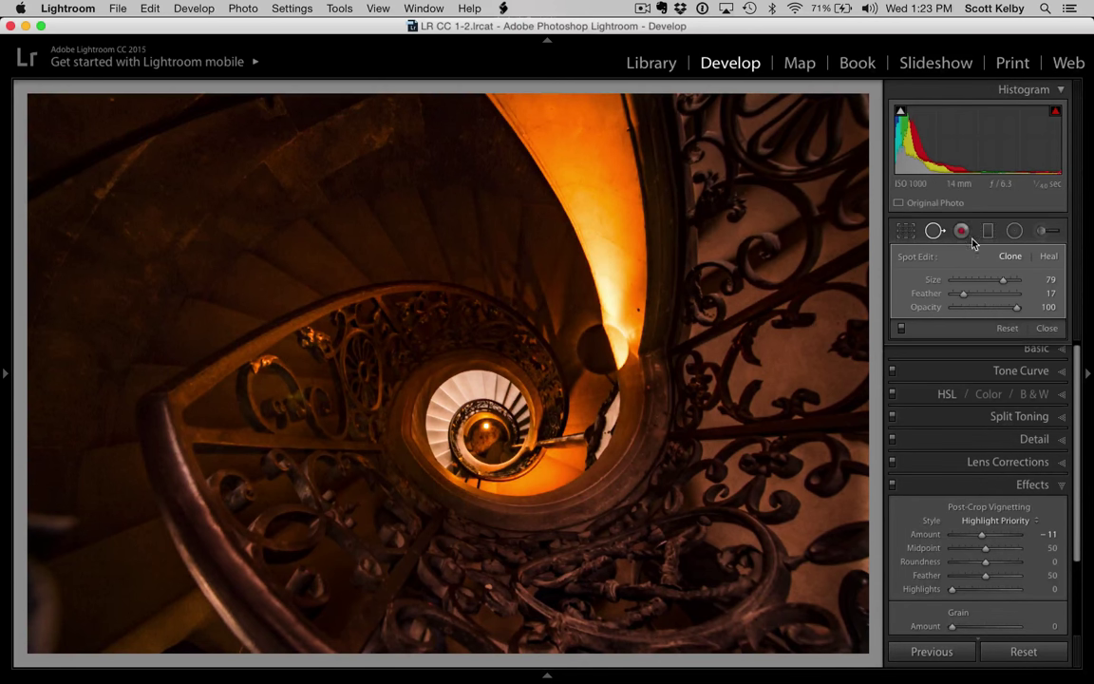
- Raise the clone spot's Feather to about 54 and reposition its source above the lamp
left_click_drag(964, 293, 985, 297)
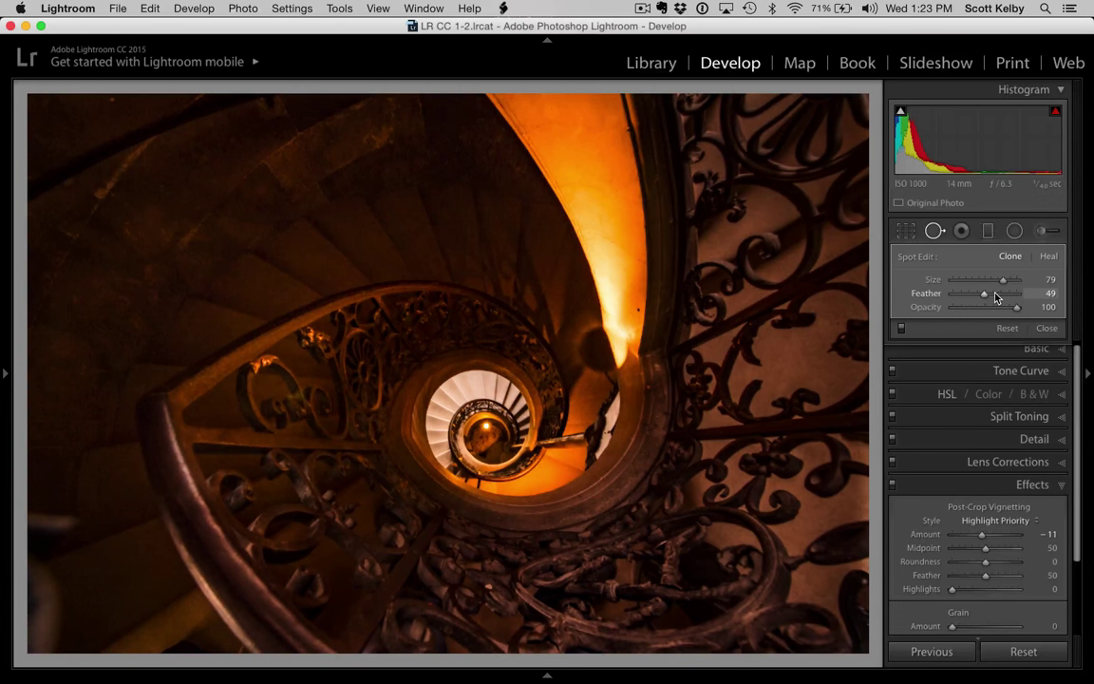
left_click(996, 298)
left_click_drag(997, 297, 1010, 297)
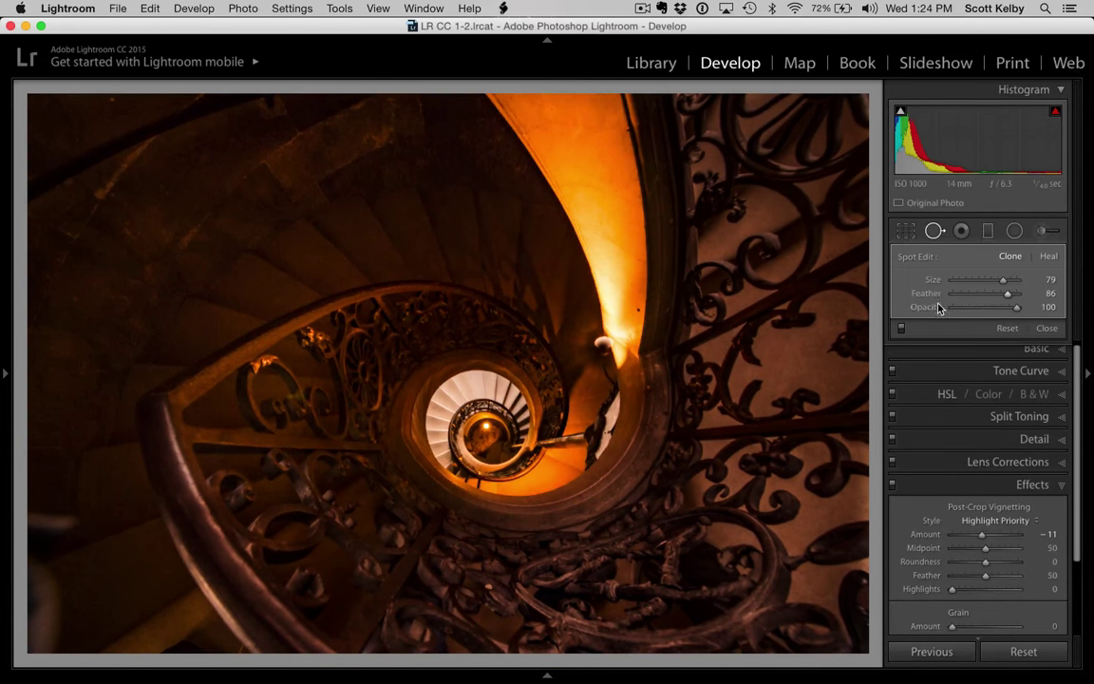
left_click_drag(1008, 297, 994, 298)
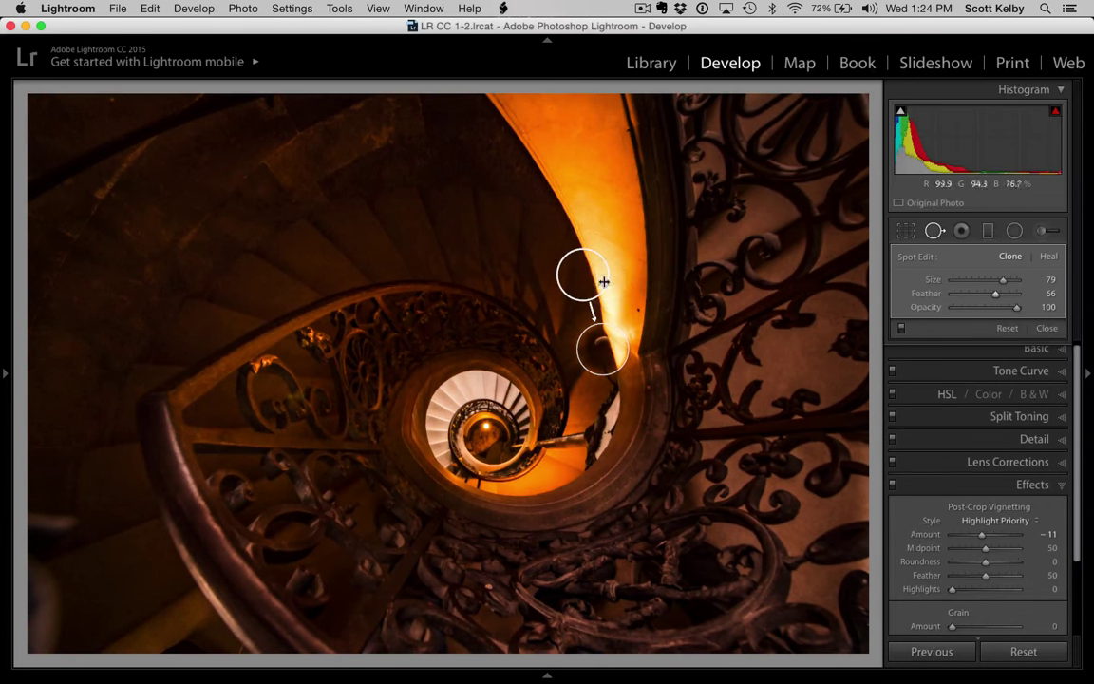
mouse_move(591, 280)
left_mouse_down()
mouse_move(581, 276)
mouse_move(596, 277)
left_mouse_up()
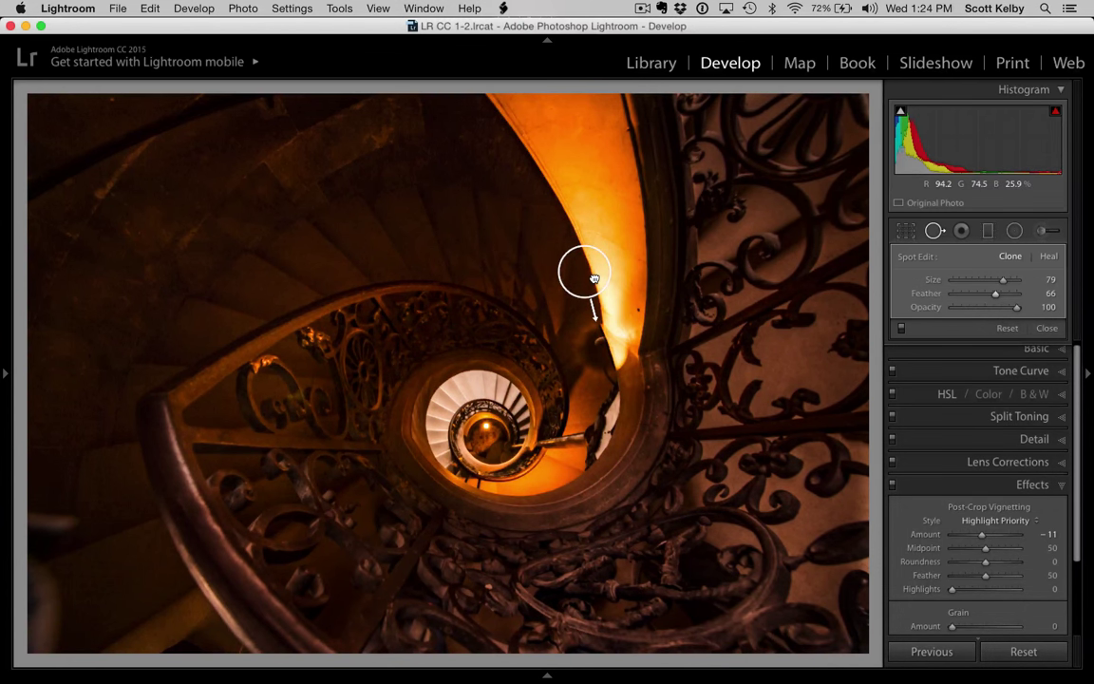
left_click_drag(594, 278, 593, 279)
left_click_drag(994, 294, 987, 297)
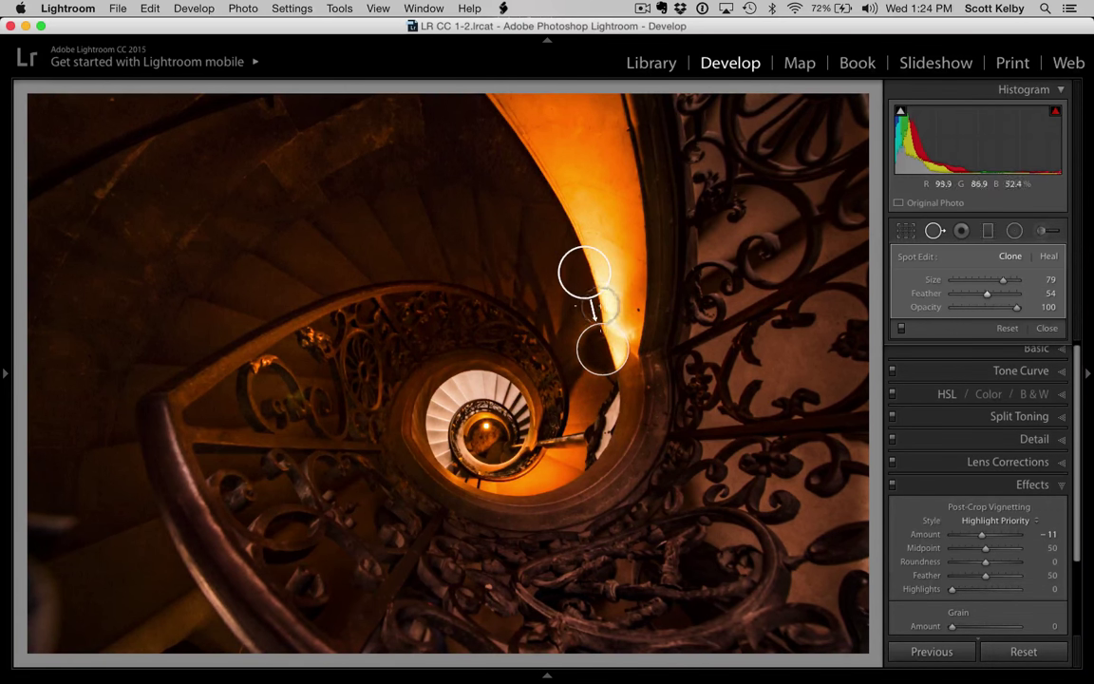
- Delete the clone spot and place a new one over the lamp, sourced slightly left
key("Delete")
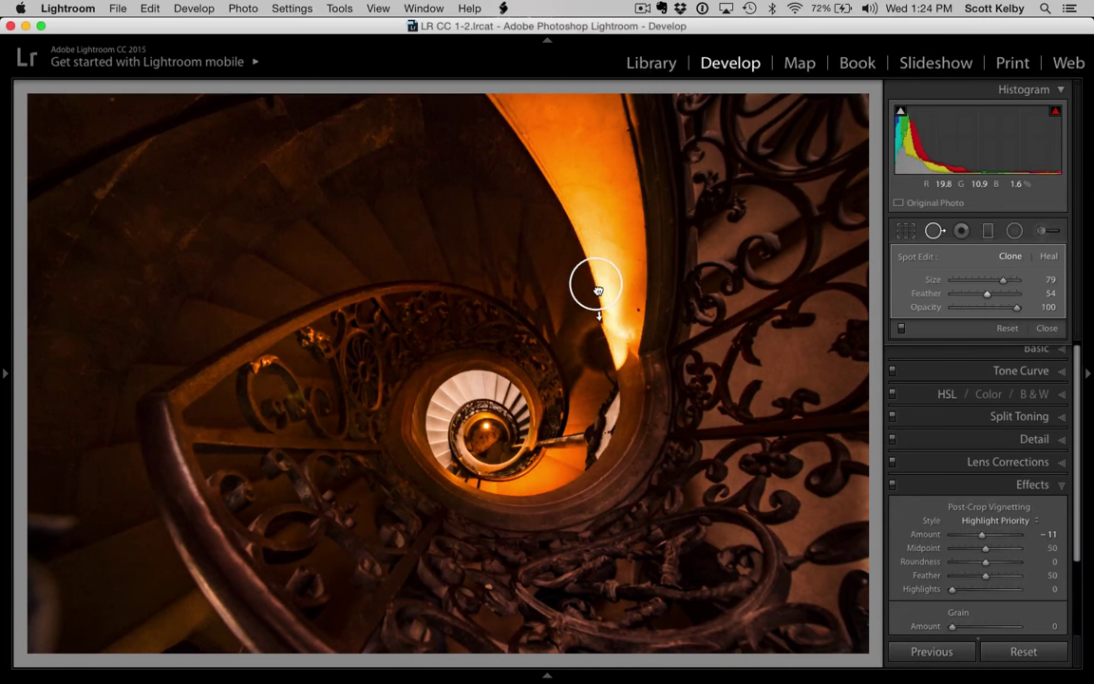
left_click(598, 289)
left_click_drag(597, 290, 588, 290)
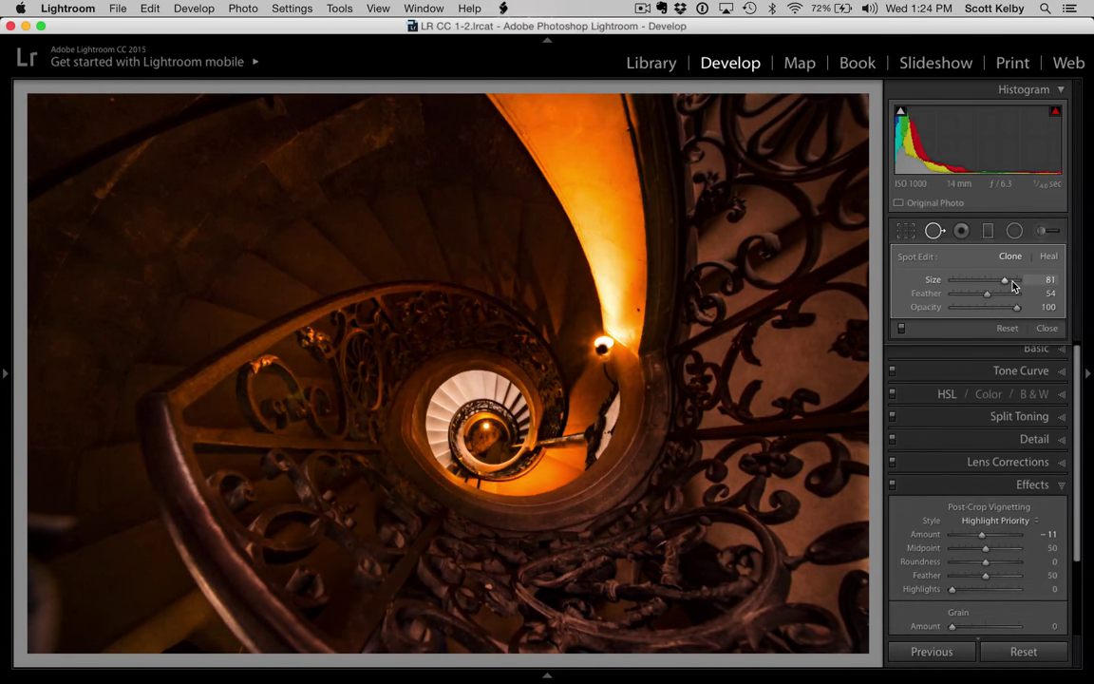
- Try a size-95 clone spot over the wall lamp, then delete it as too large
left_click(1015, 285)
left_click(602, 352)
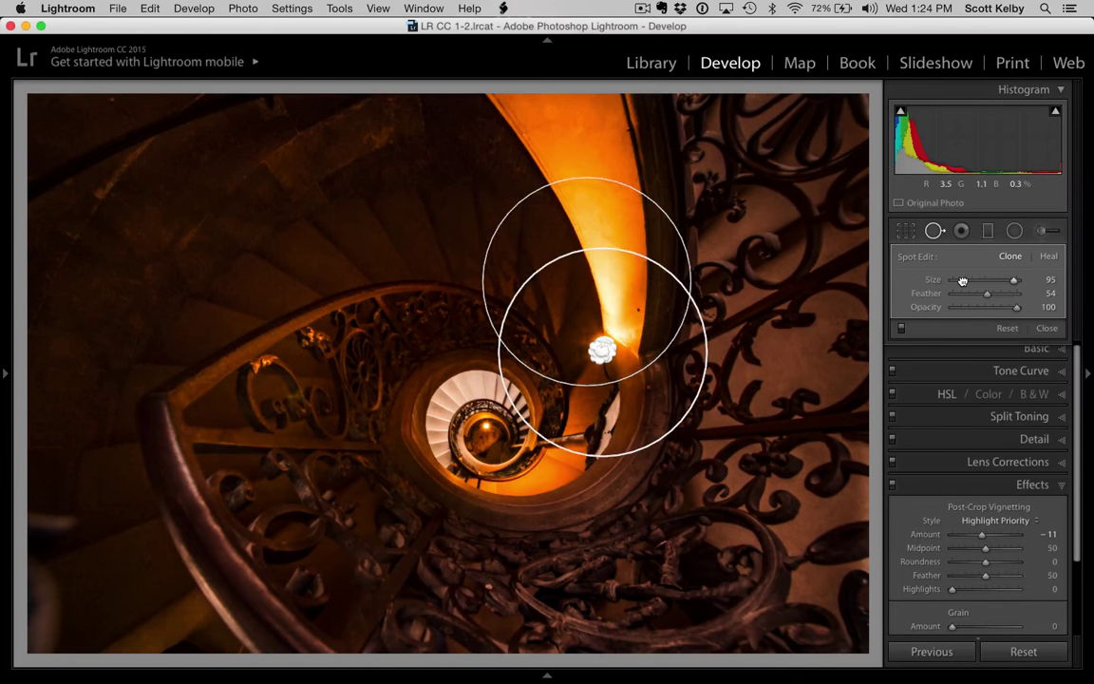
key("Delete")
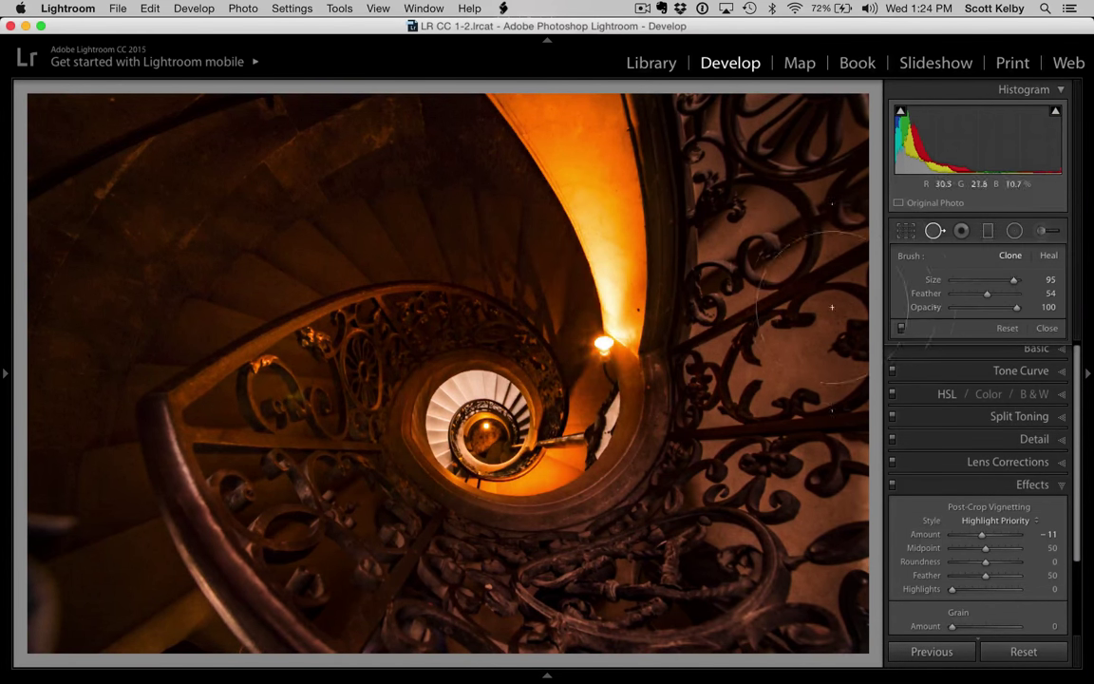
- Place a size 79, feather 39 clone spot on the lamp, sampled from the lit wall above
scroll(630, 351, "down", 4)
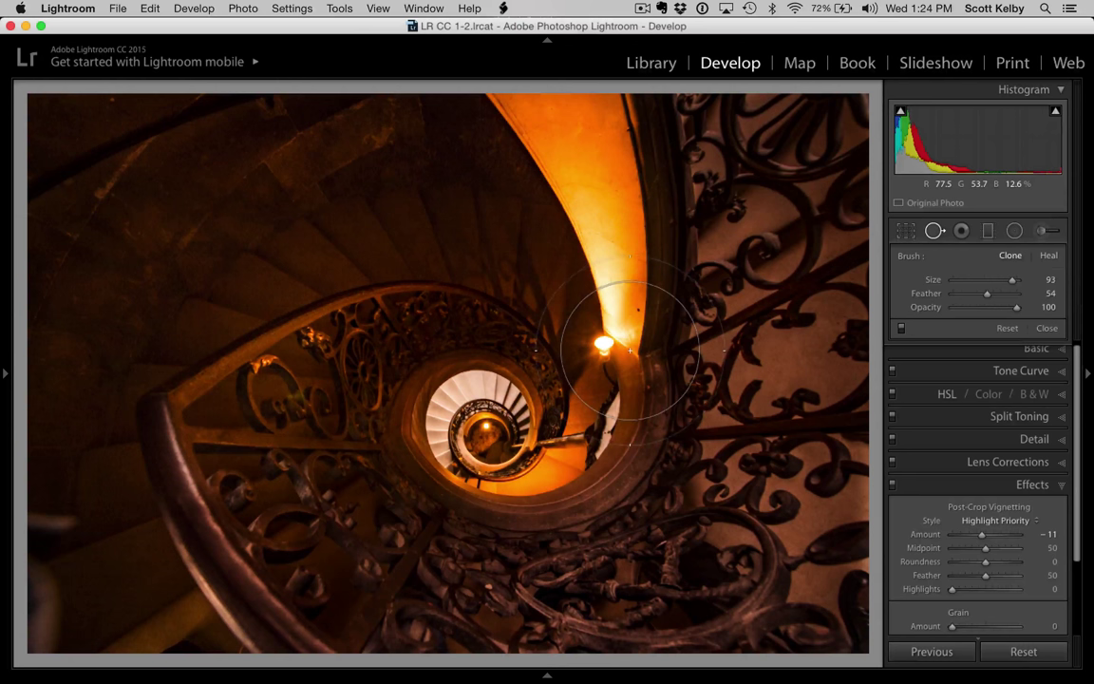
scroll(630, 352, "down", 8)
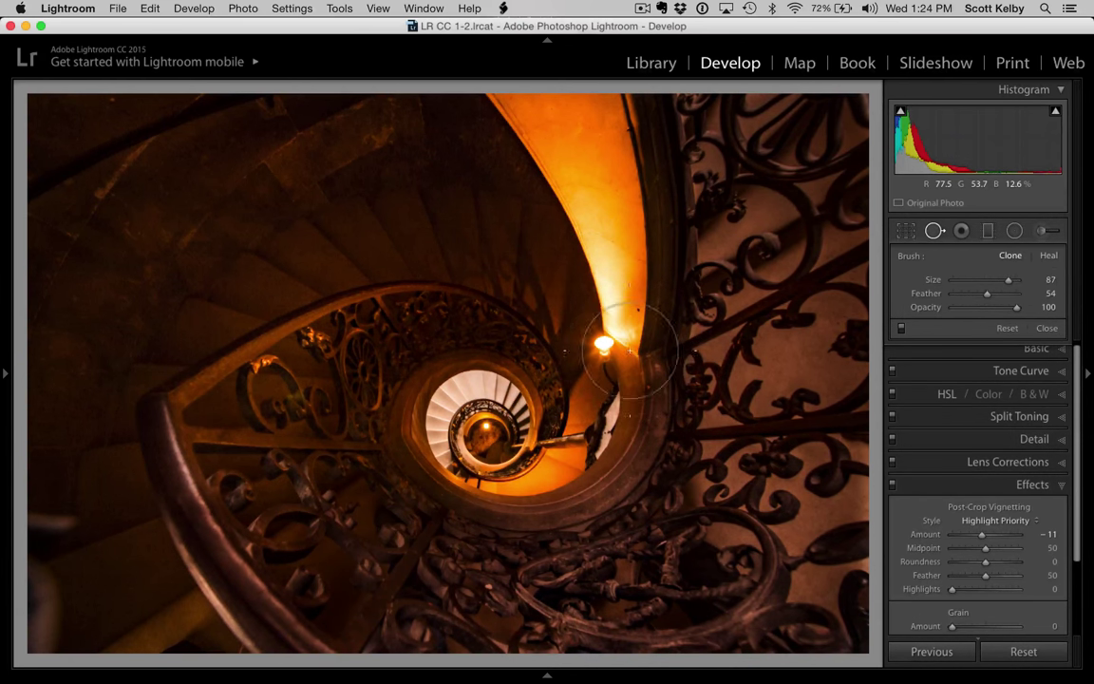
scroll(630, 351, "down", 4)
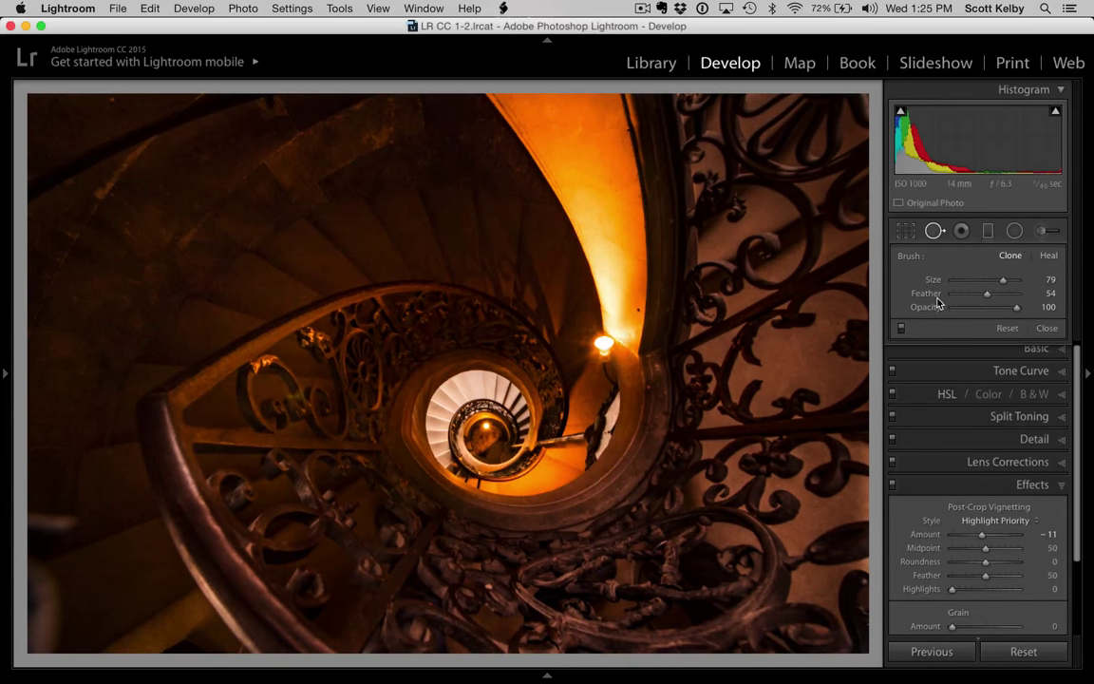
left_click_drag(986, 295, 977, 295)
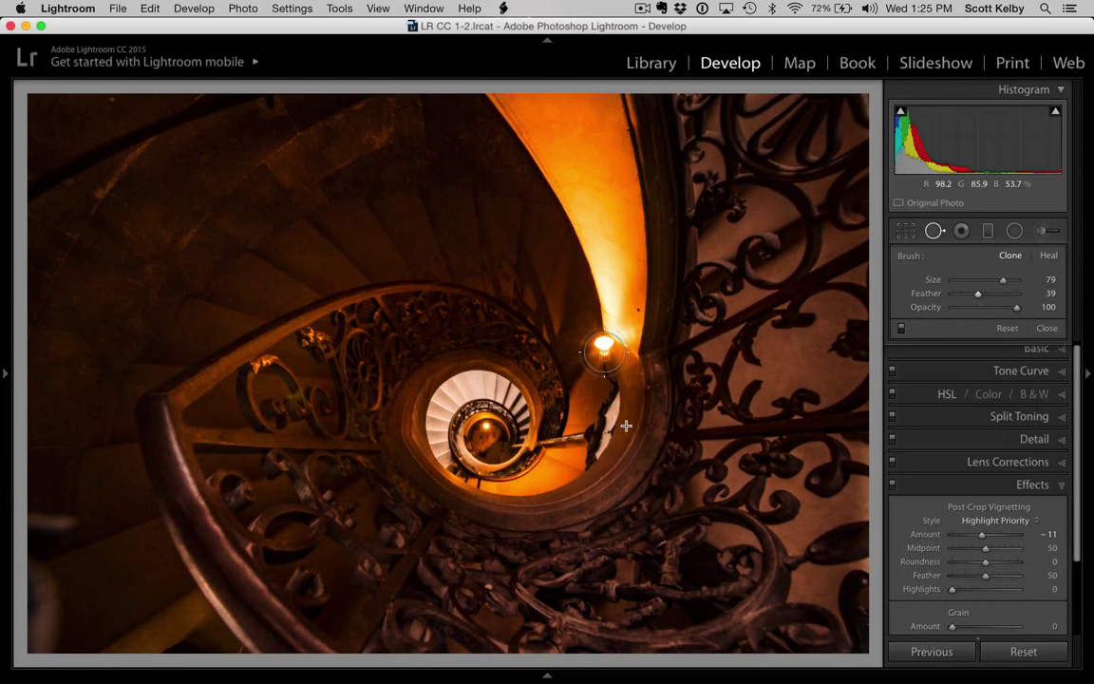
left_click(604, 351)
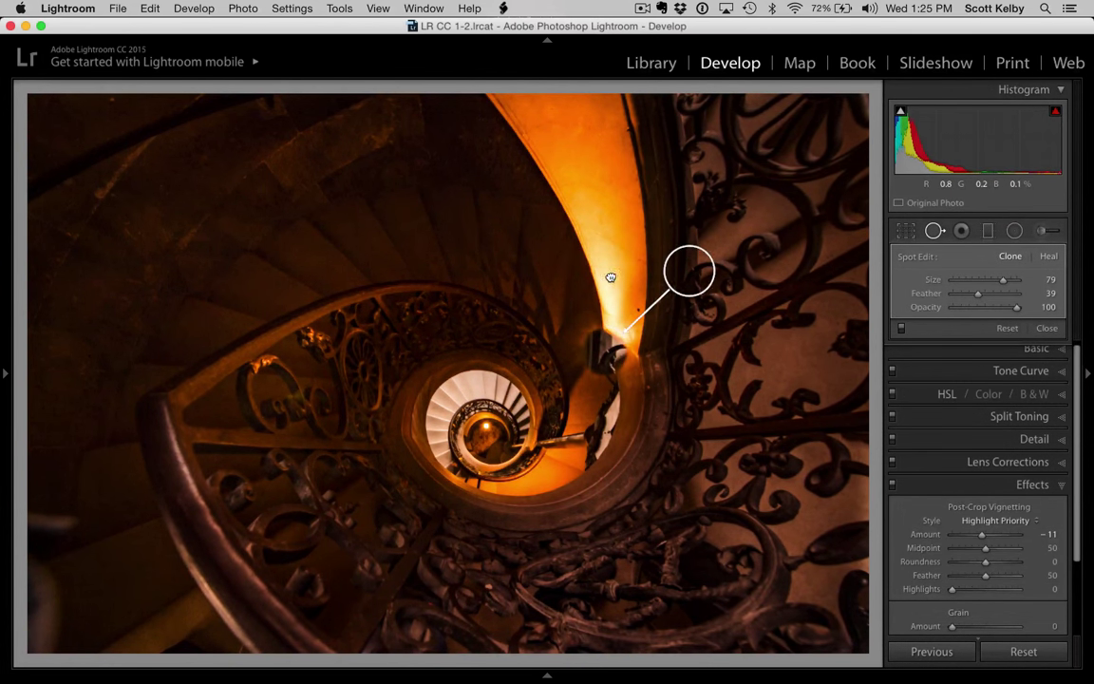
left_click_drag(708, 263, 598, 282)
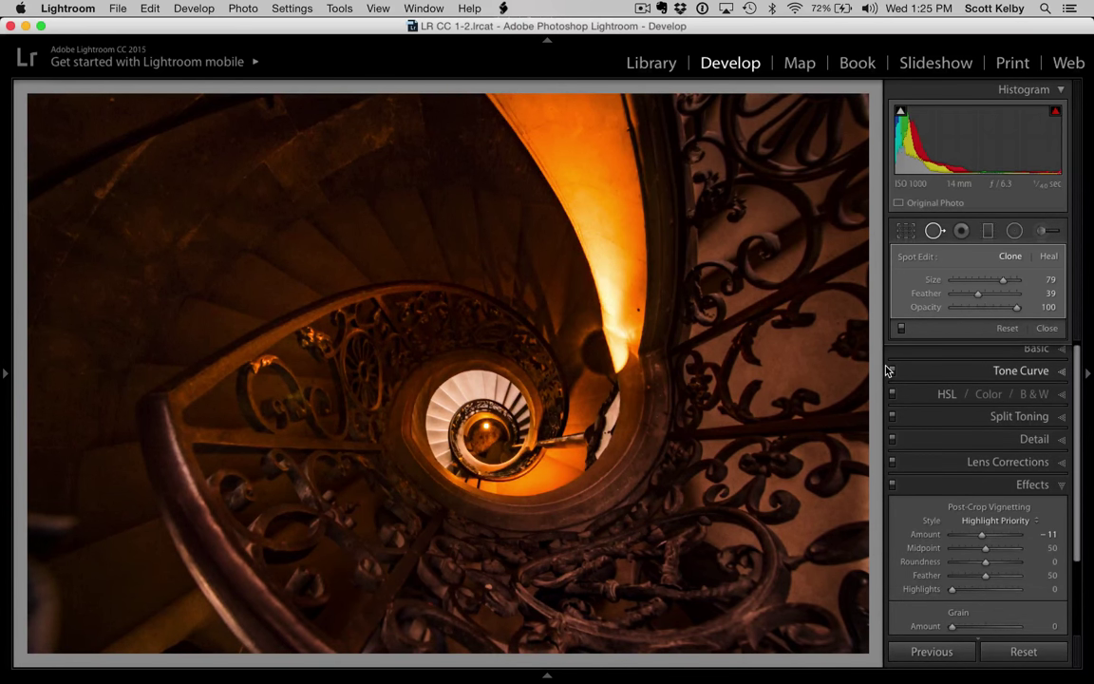
- Soften the lamp clone spot's feather to 55, check the spot, and close spot removal
mouse_move(978, 294)
left_mouse_down()
mouse_move(967, 299)
mouse_move(988, 297)
left_mouse_up()
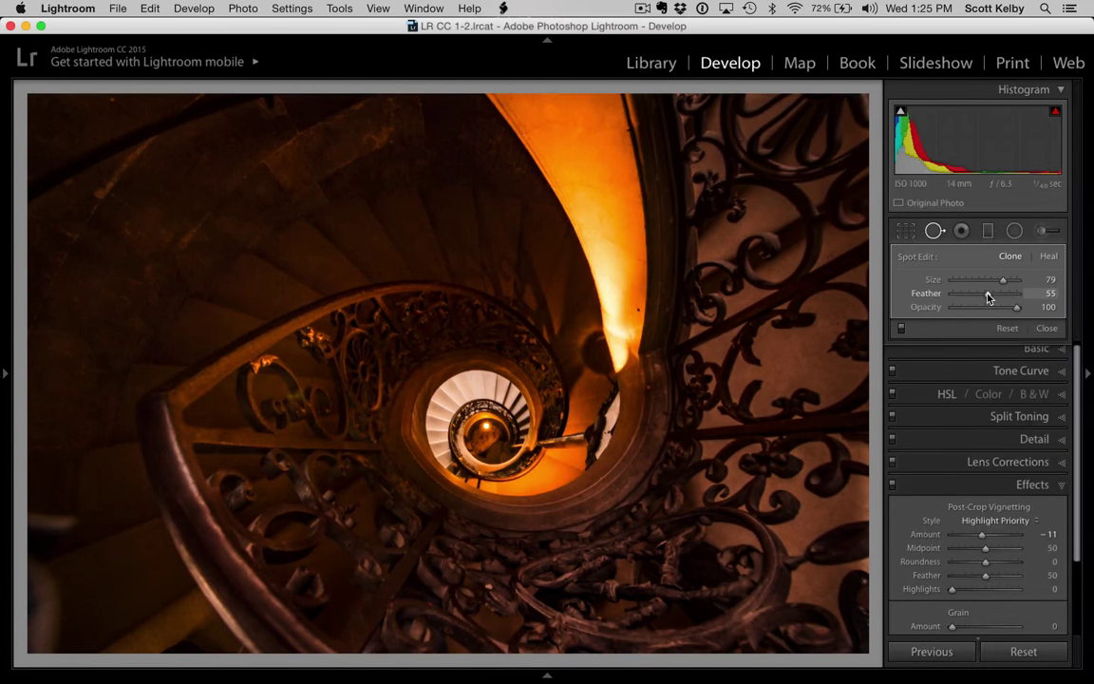
left_click(604, 352)
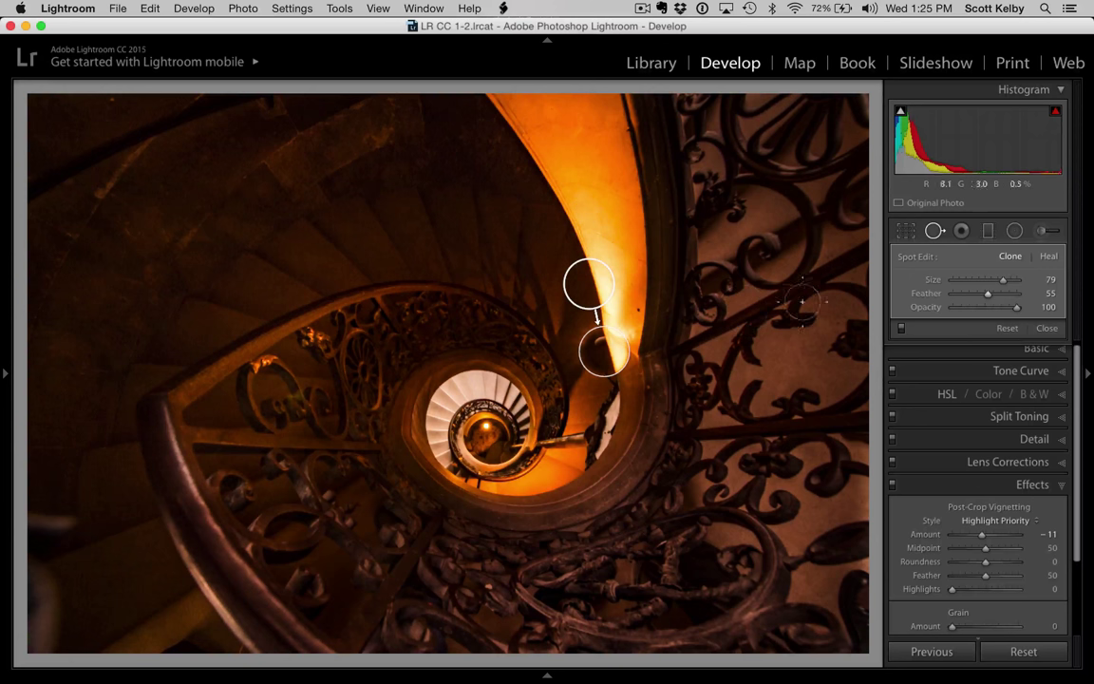
left_click(931, 232)
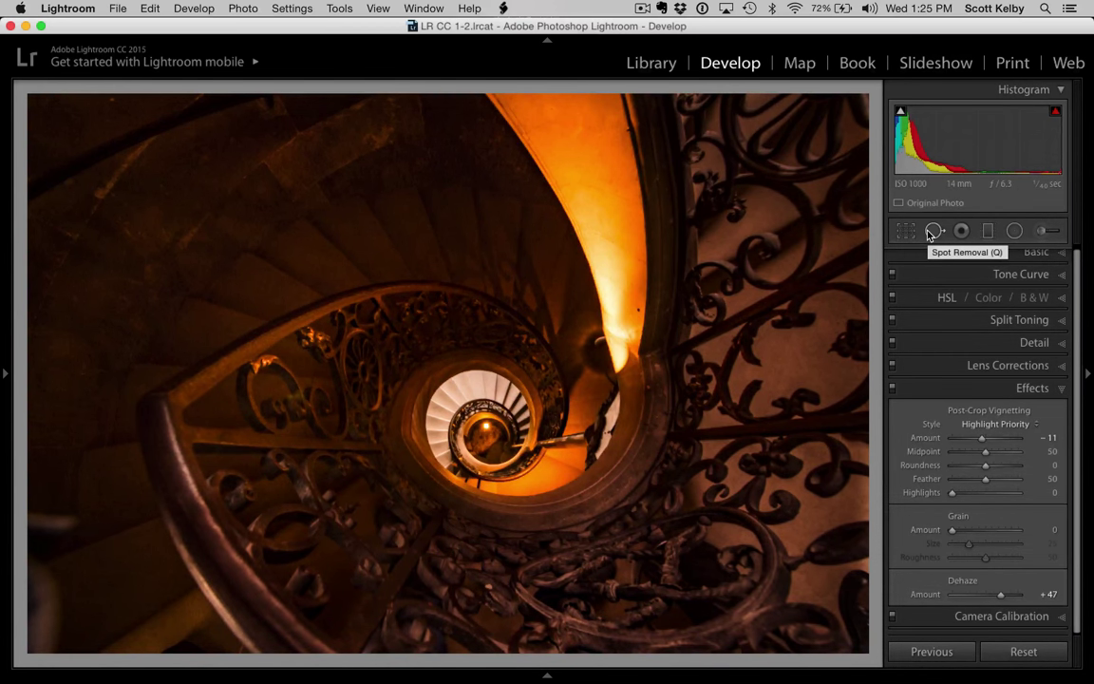
key("backslash")
key("backslash")
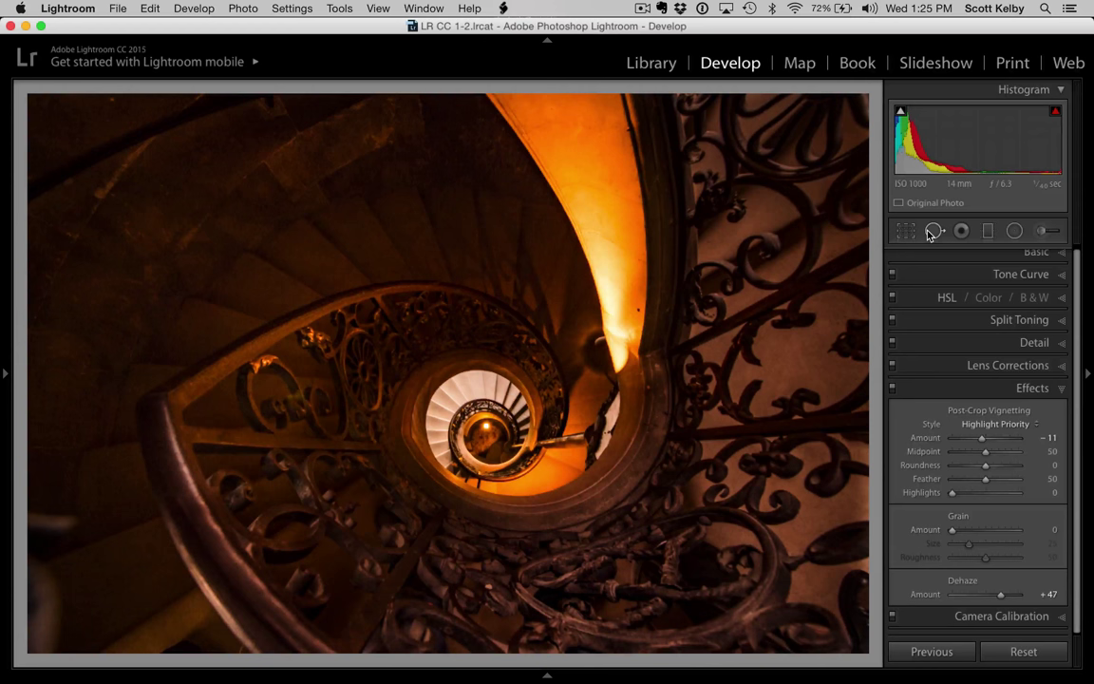
key("backslash")
key("backslash")
key("backslash")
key("backslash")
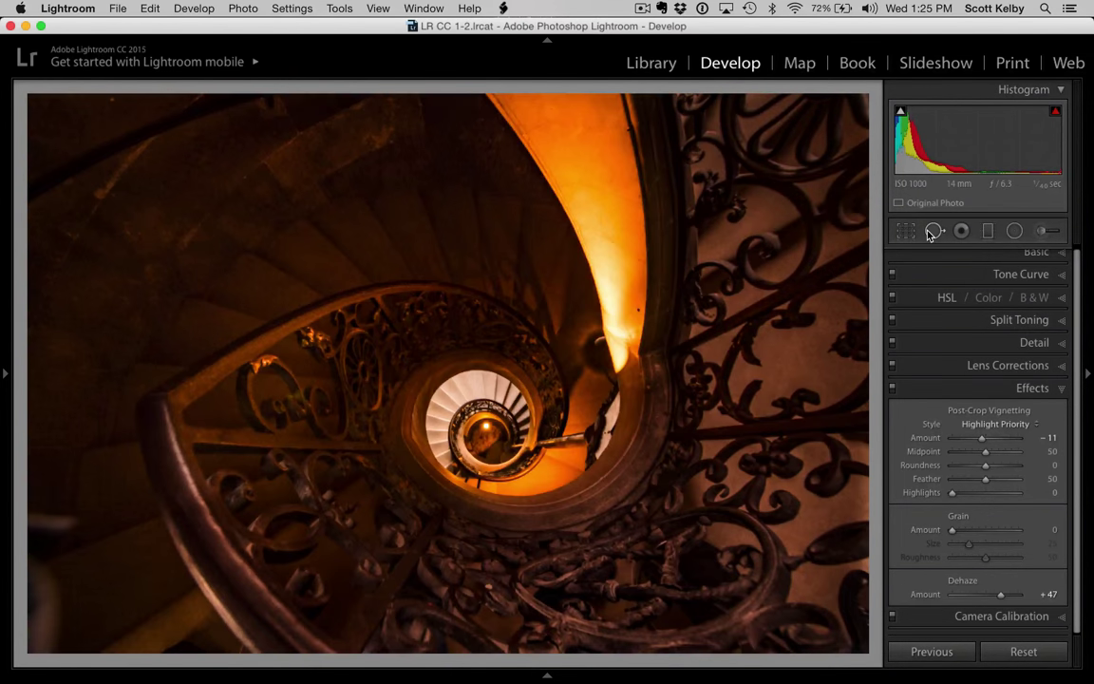